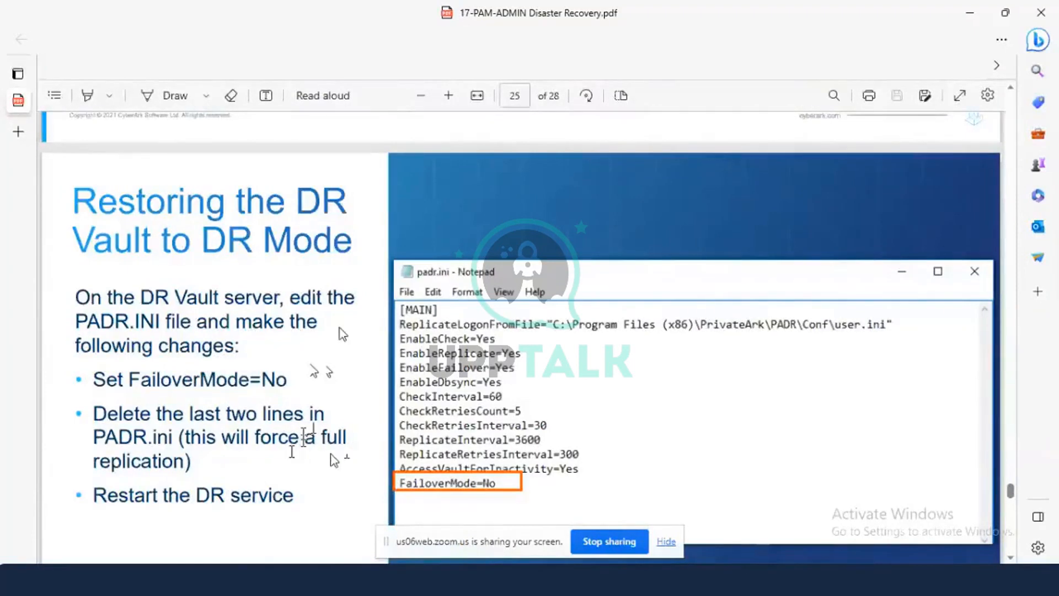
Review the PADR.INI changes for restoring the DR Vault to DR mode on page 25 of the Disaster Recovery PDF
scroll(329, 461, down, 8)
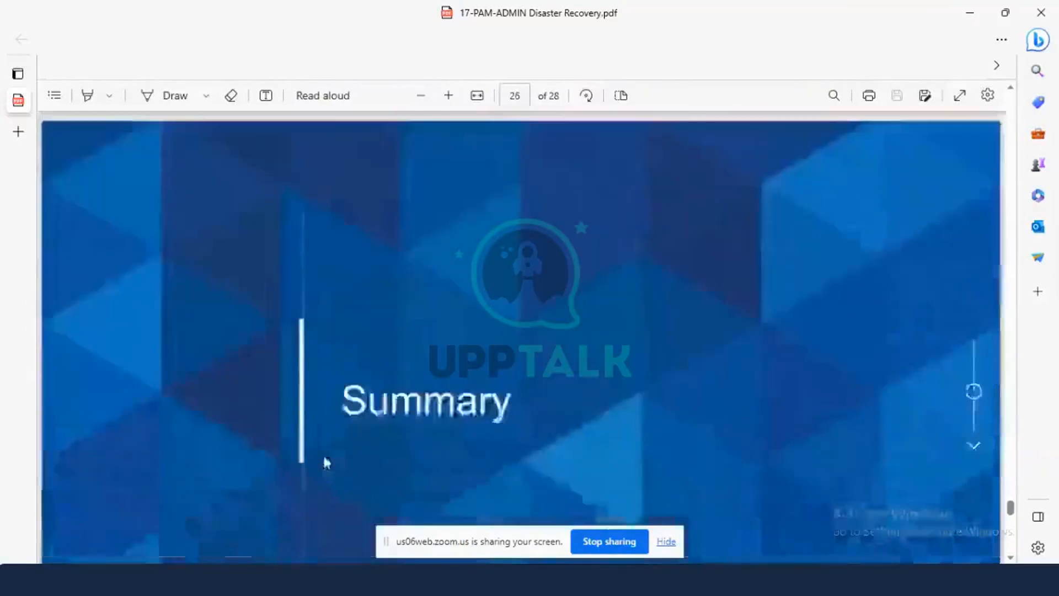
scroll(326, 462, down, 10)
scroll(324, 462, up, 15)
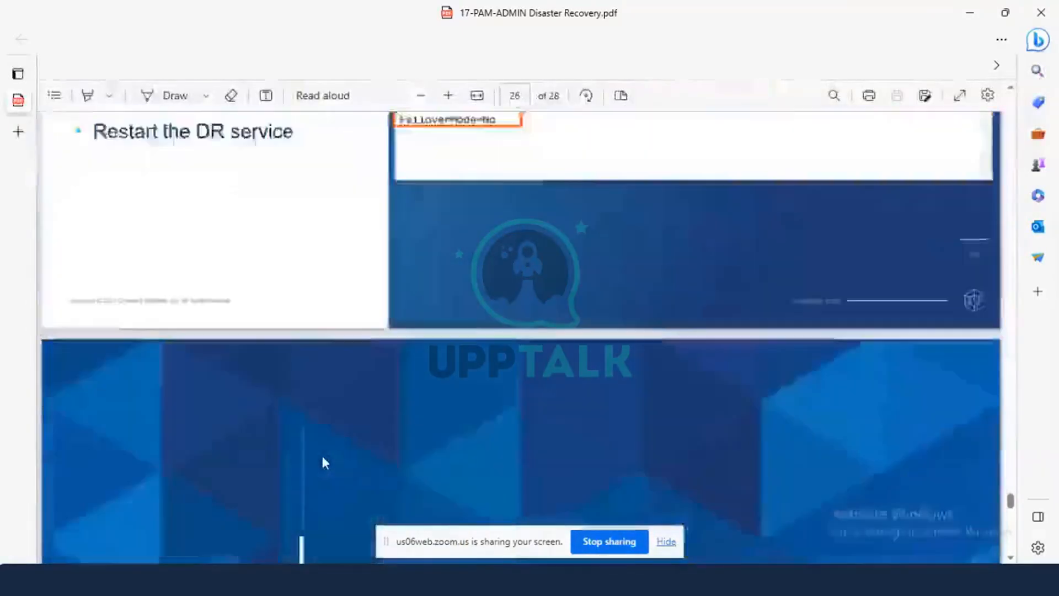
scroll(324, 462, up, 5)
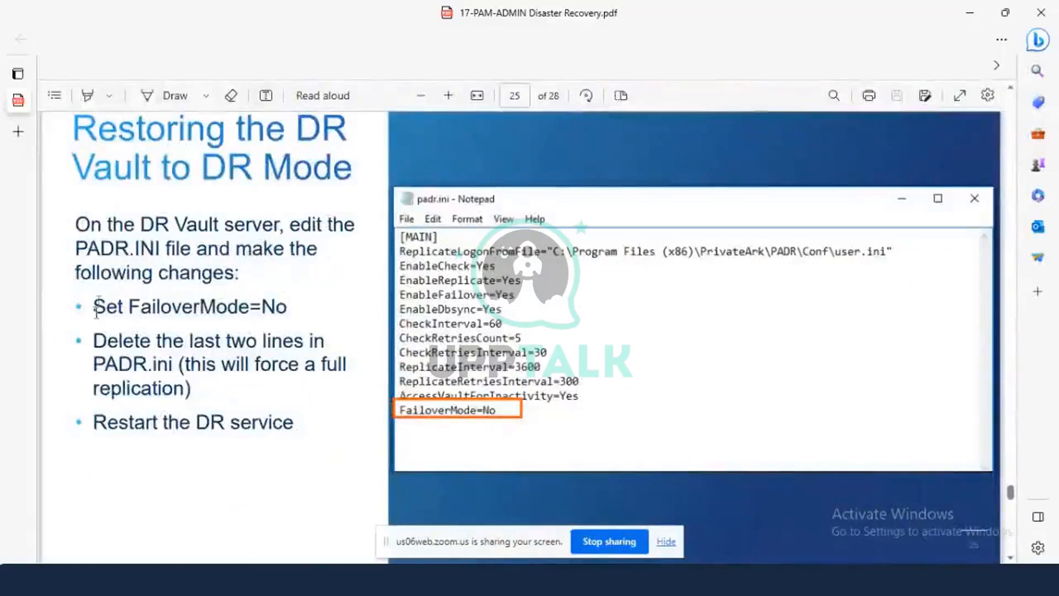
drag(97, 306, 335, 431)
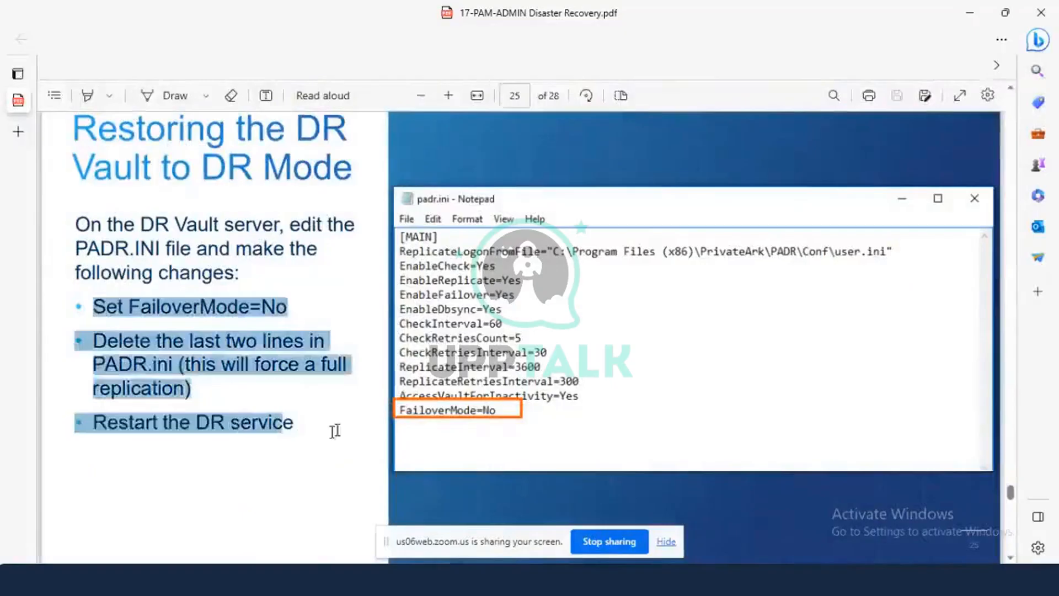
drag(334, 431, 303, 426)
click(320, 439)
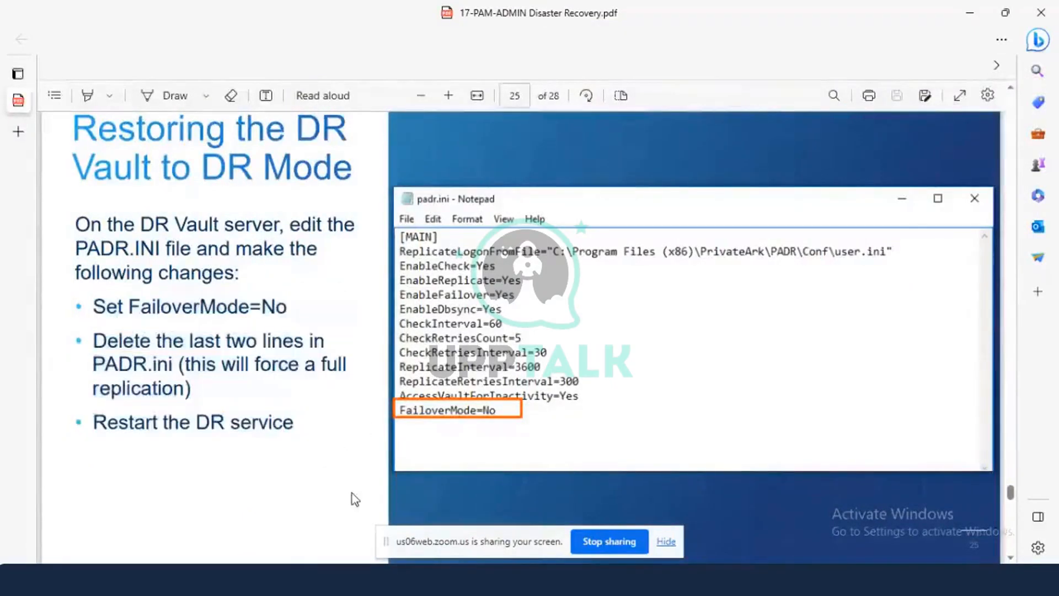
Switch to the DR Vault remote desktop session and refresh its desktop
mouse_move(946, 526)
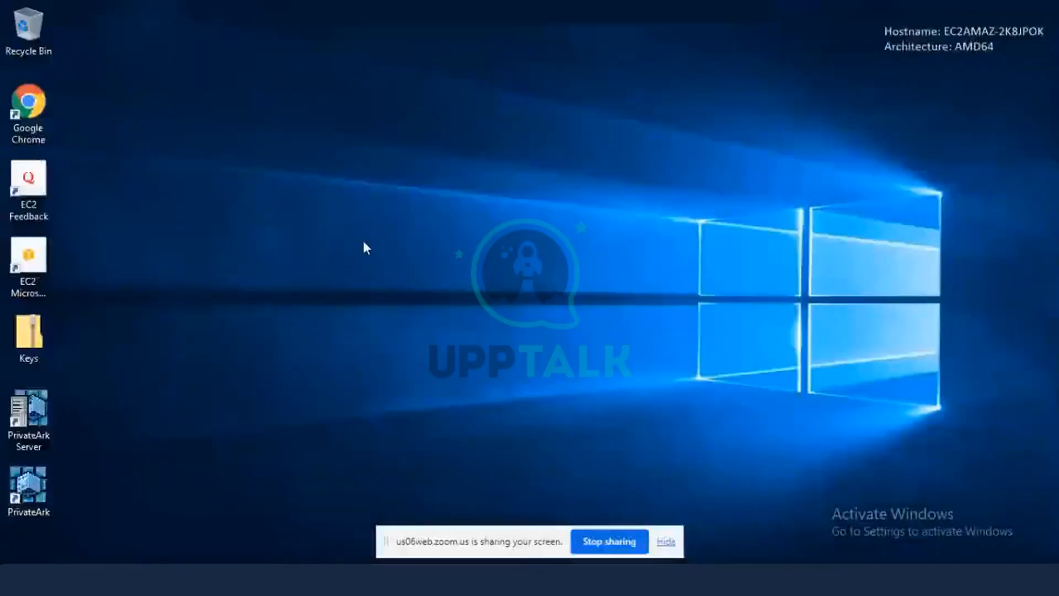
right_click(388, 193)
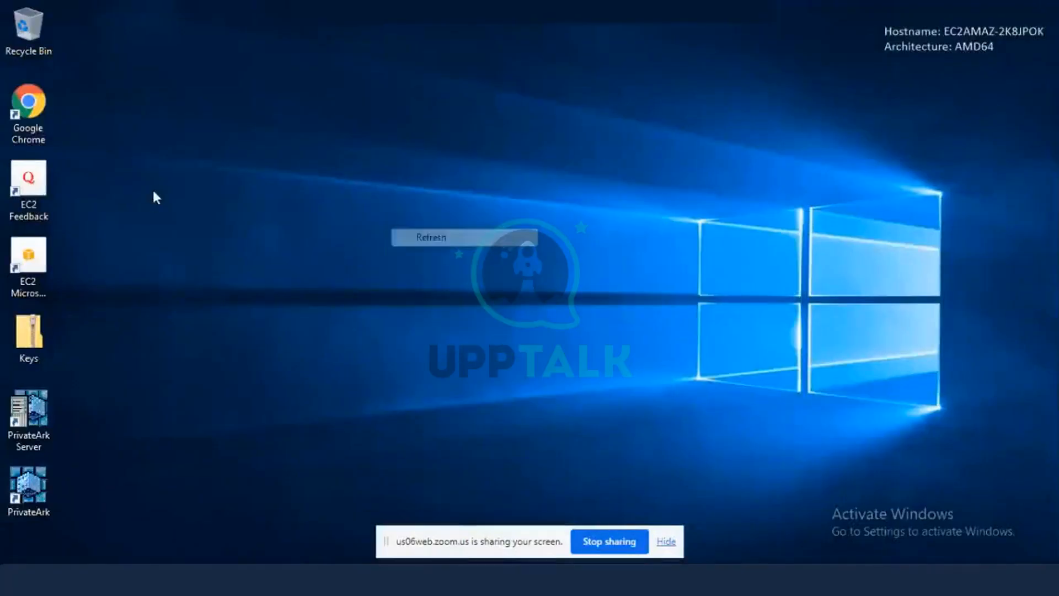
right_click(153, 188)
click(193, 236)
right_click(240, 97)
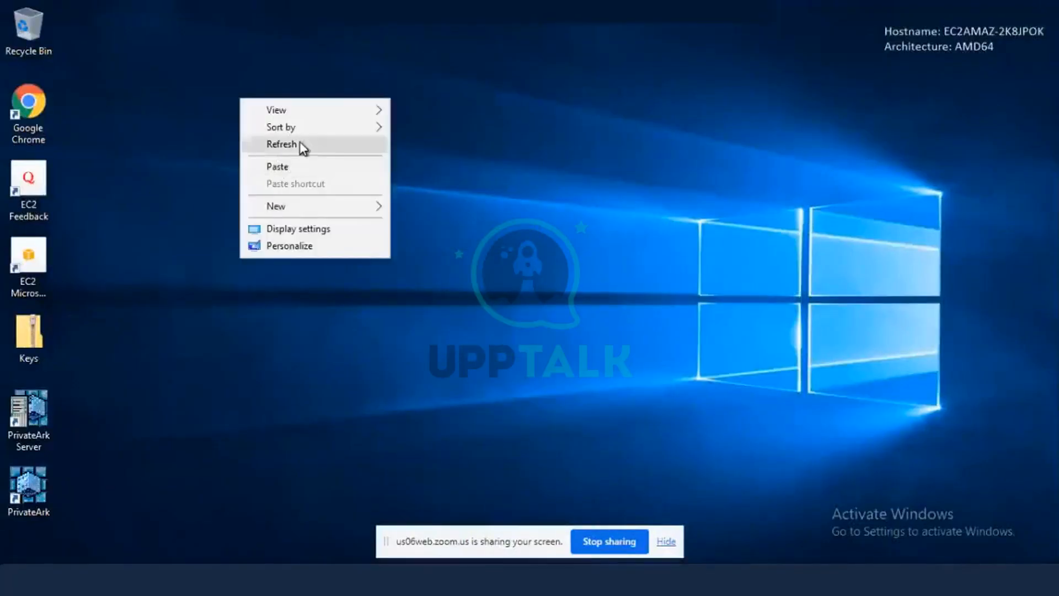
click(299, 144)
right_click(254, 110)
click(297, 155)
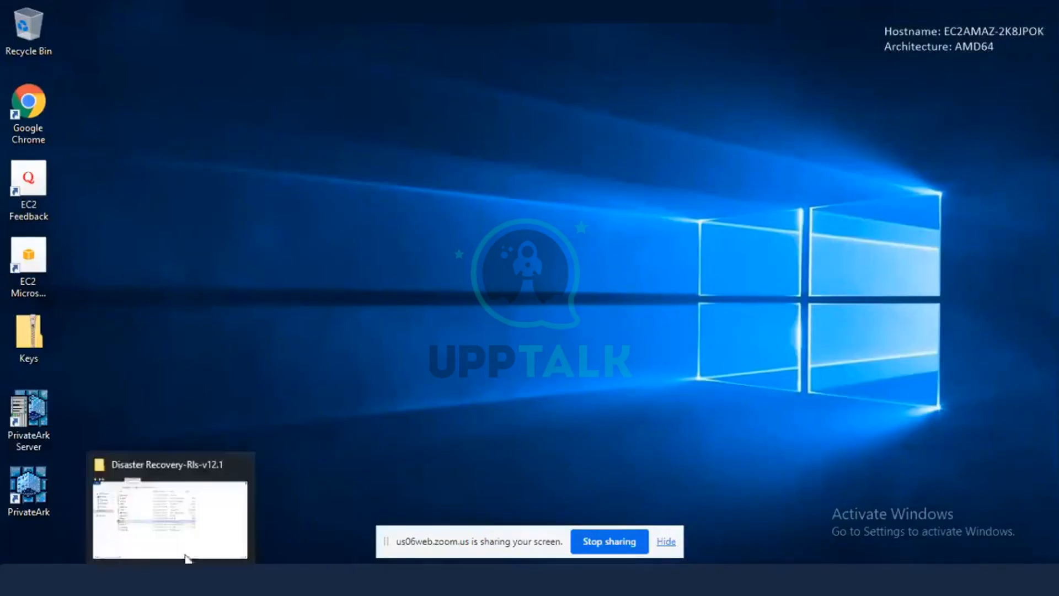
right_click(249, 131)
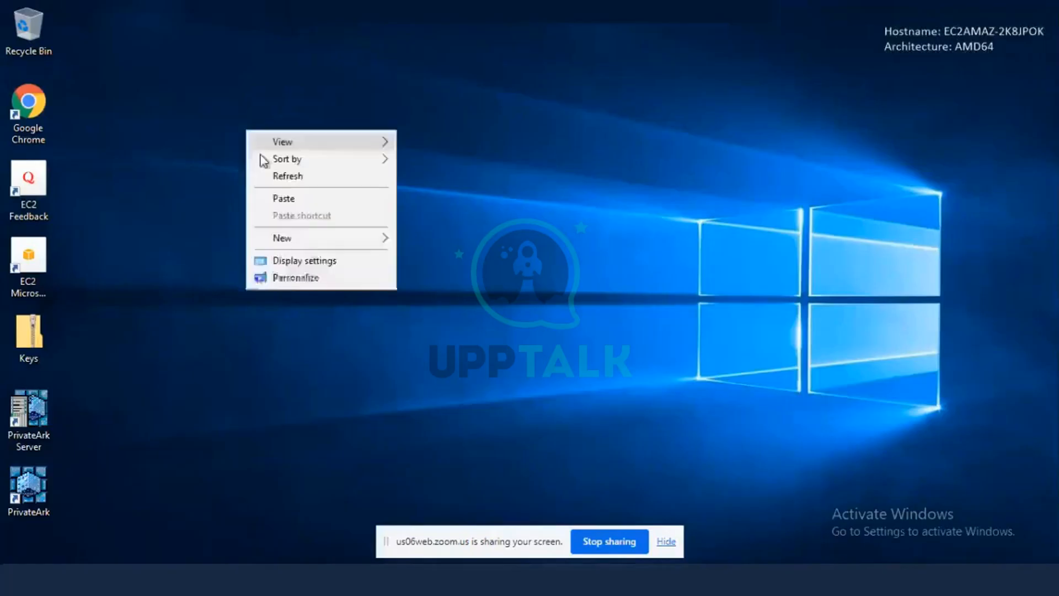
click(276, 176)
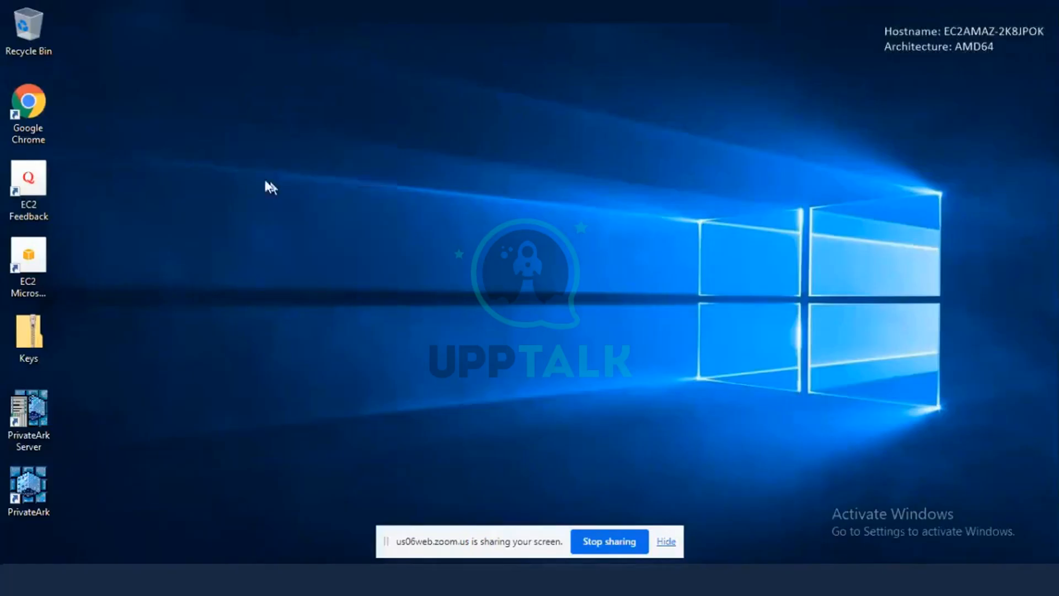
right_click(234, 146)
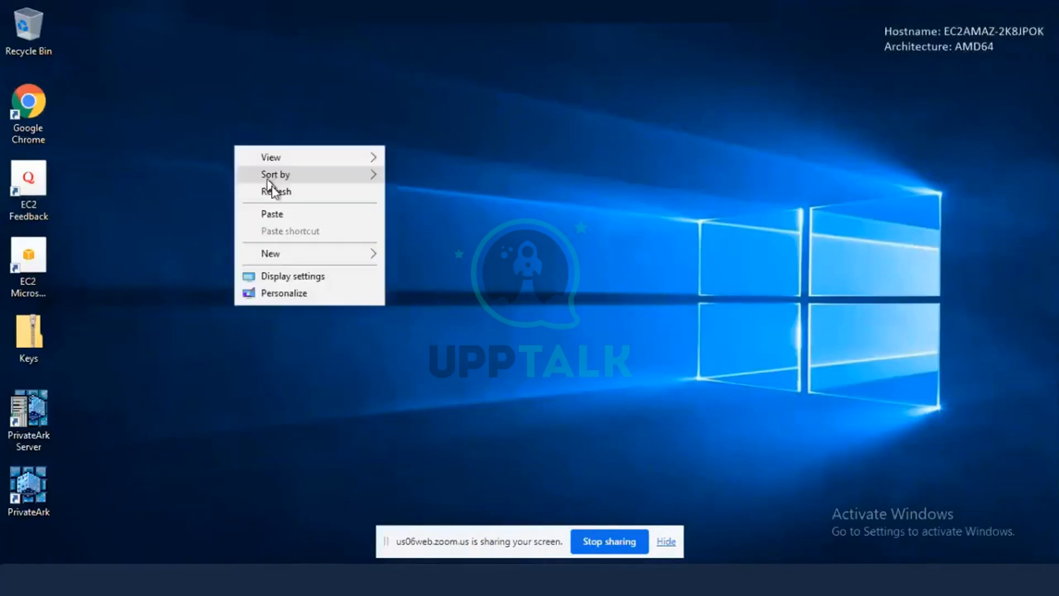
click(269, 189)
Bring up the Disaster Recovery-Rls-v12.1 folder on the DR Vault server
click(205, 579)
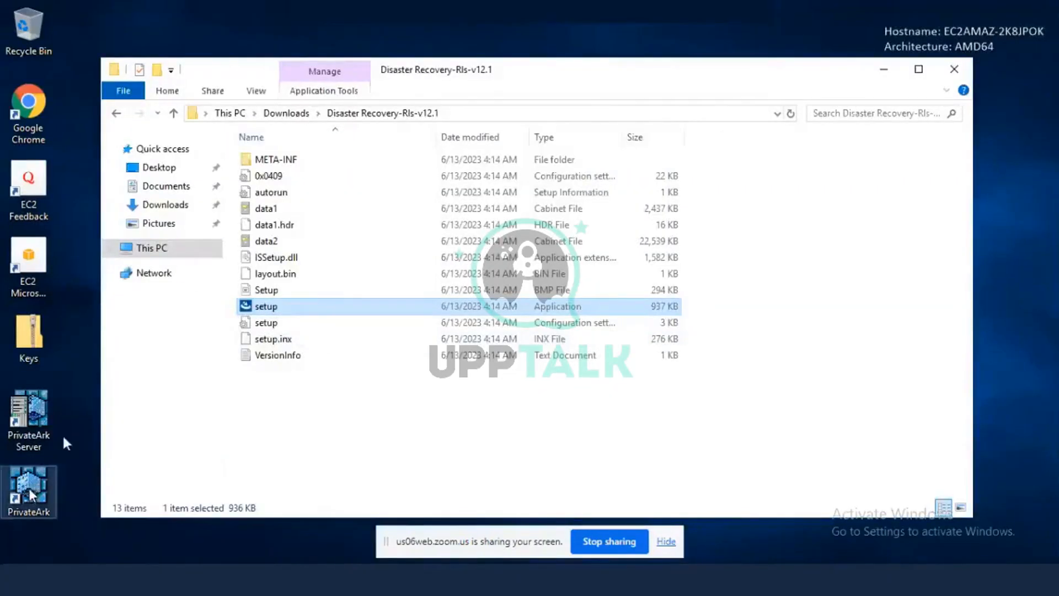
click(320, 455)
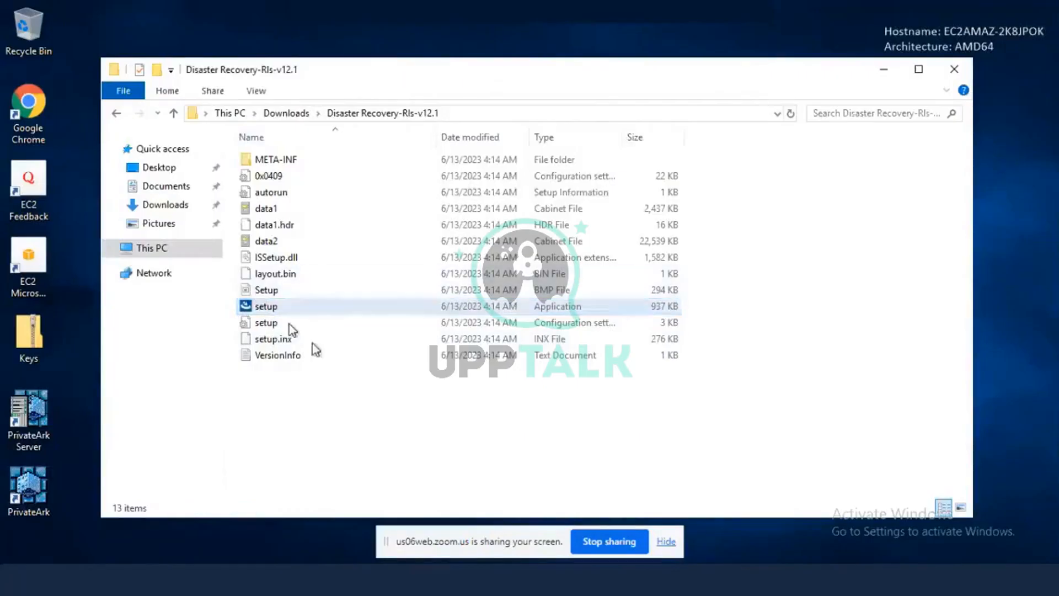
click(680, 9)
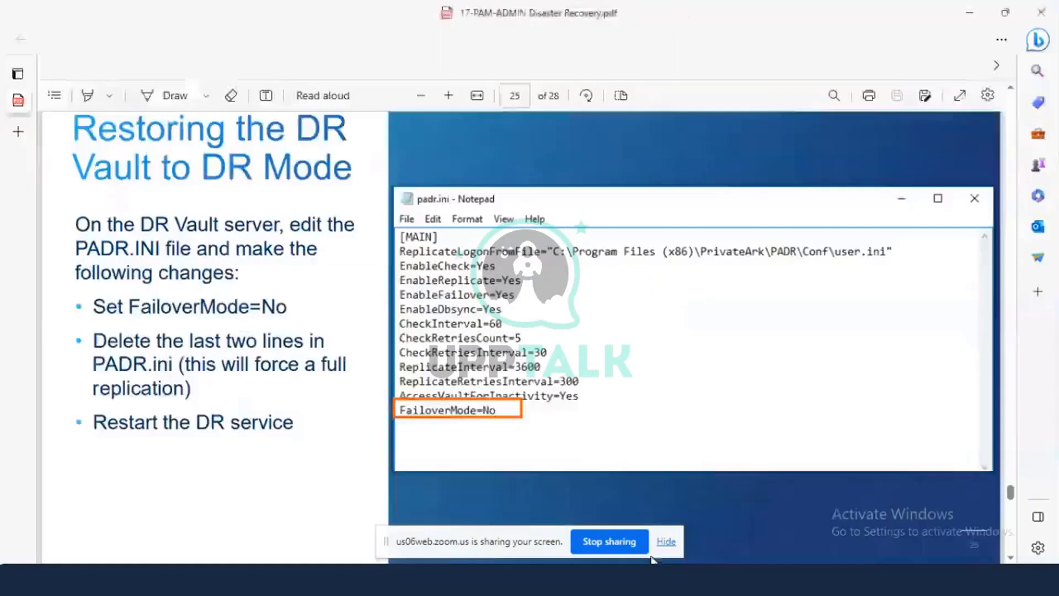
mouse_move(623, 579)
click(925, 524)
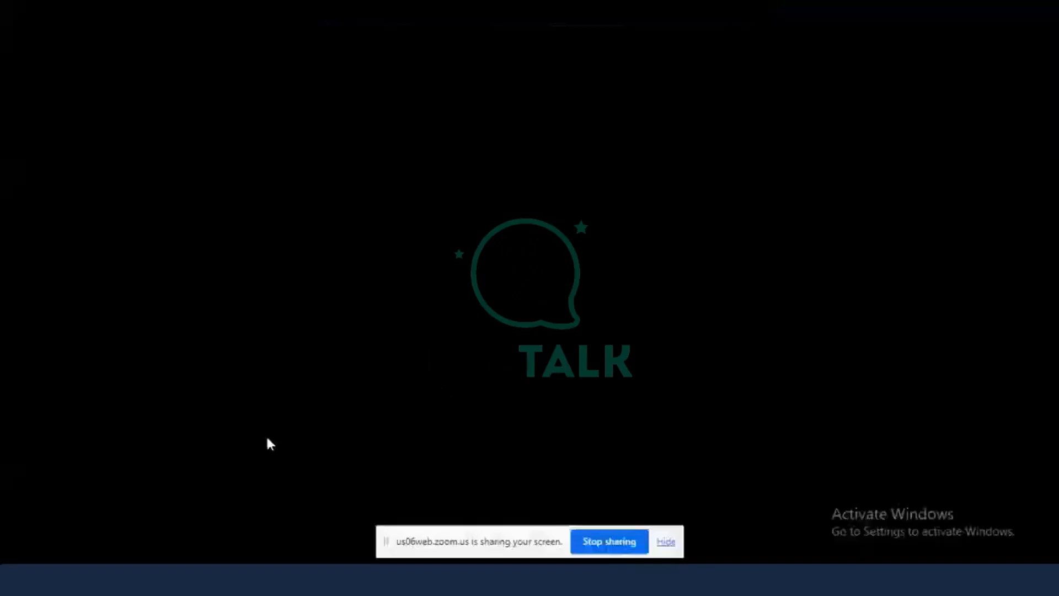
Try to run the Disaster Recovery setup application as administrator, then exit the installer
right_click(269, 309)
click(298, 332)
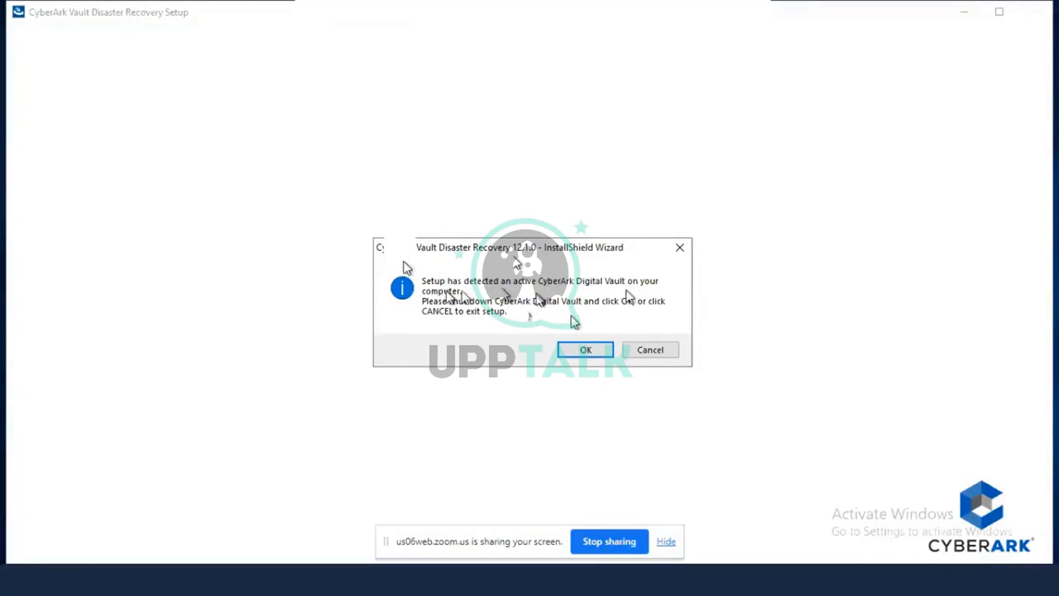
click(585, 357)
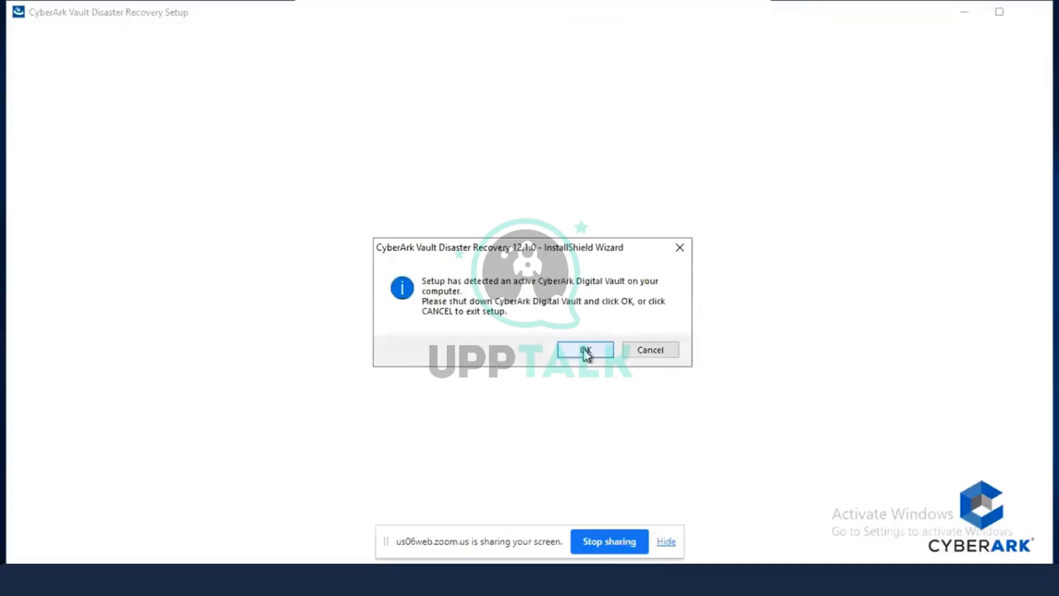
click(662, 356)
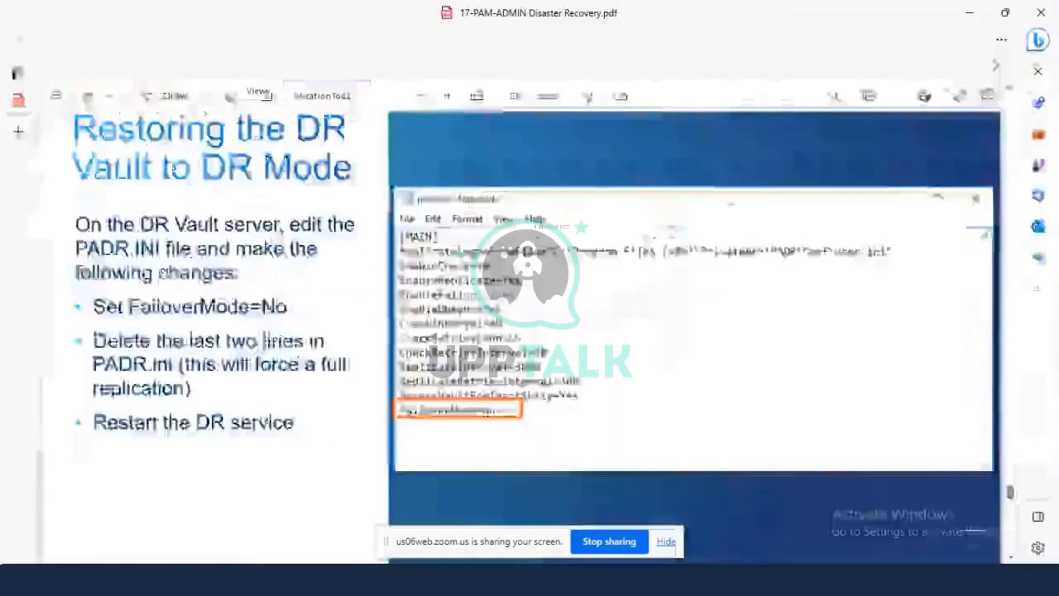
Switch to the new Vault remote session, log off from the Trainer vault and close the PrivateArk client
mouse_move(623, 580)
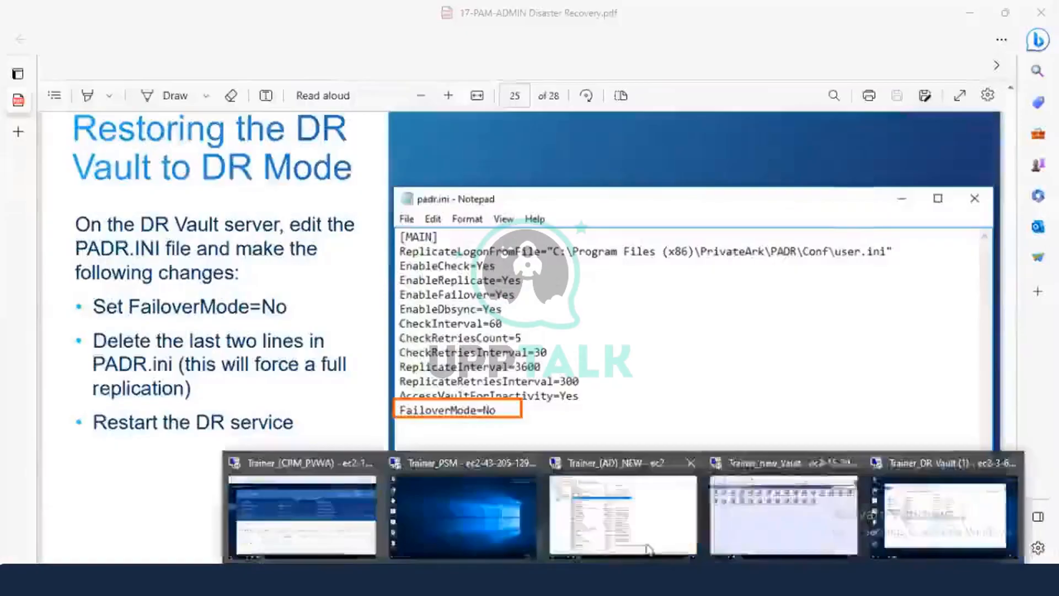
click(783, 513)
click(160, 55)
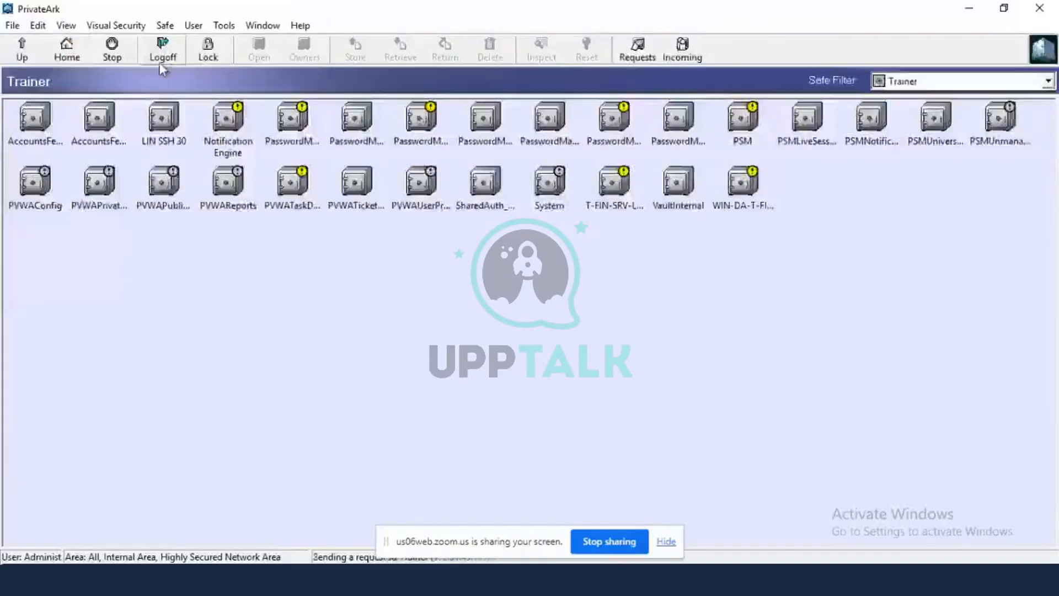
click(1040, 8)
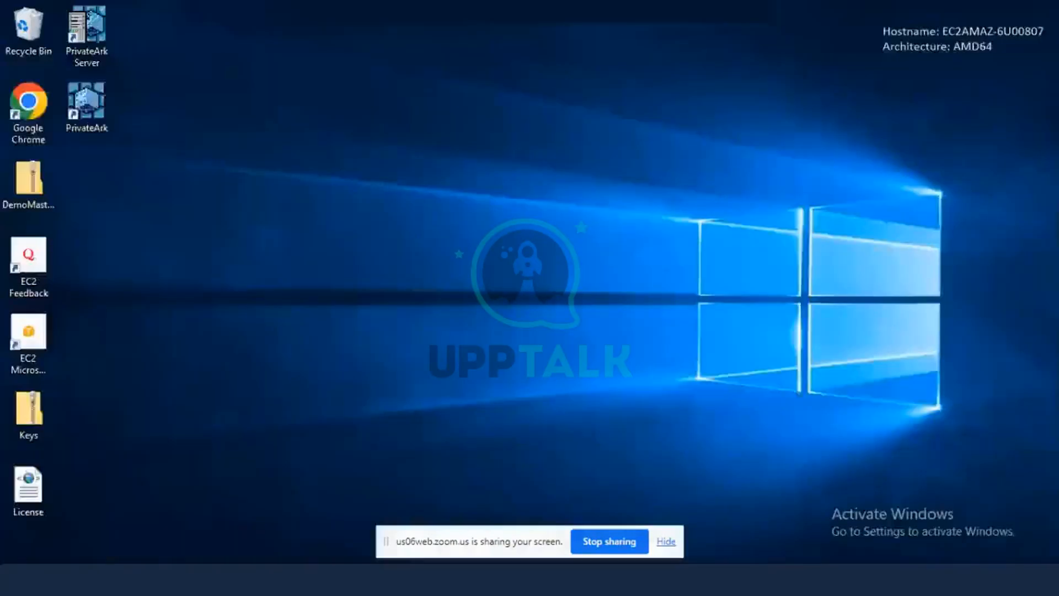
Shut down the new Vault server, giving Other (Unplanned) as the reason
click(22, 562)
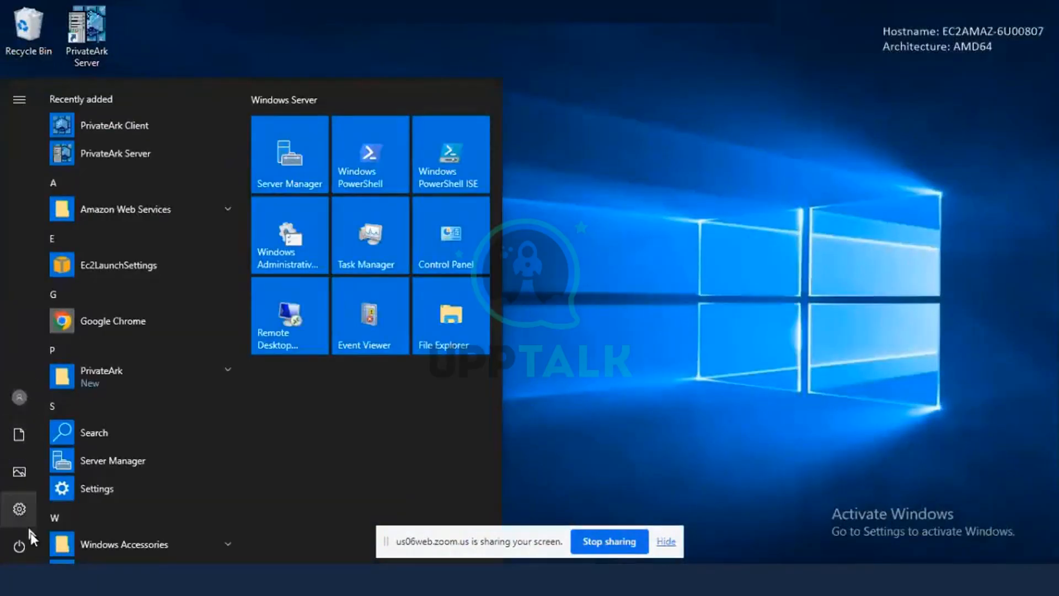
click(19, 546)
click(38, 479)
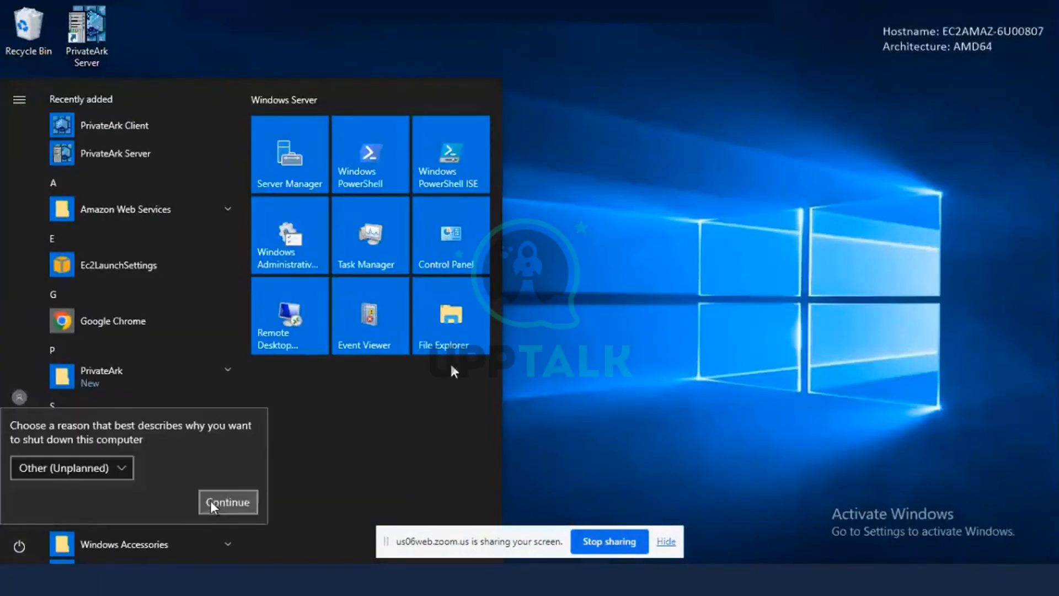
click(228, 502)
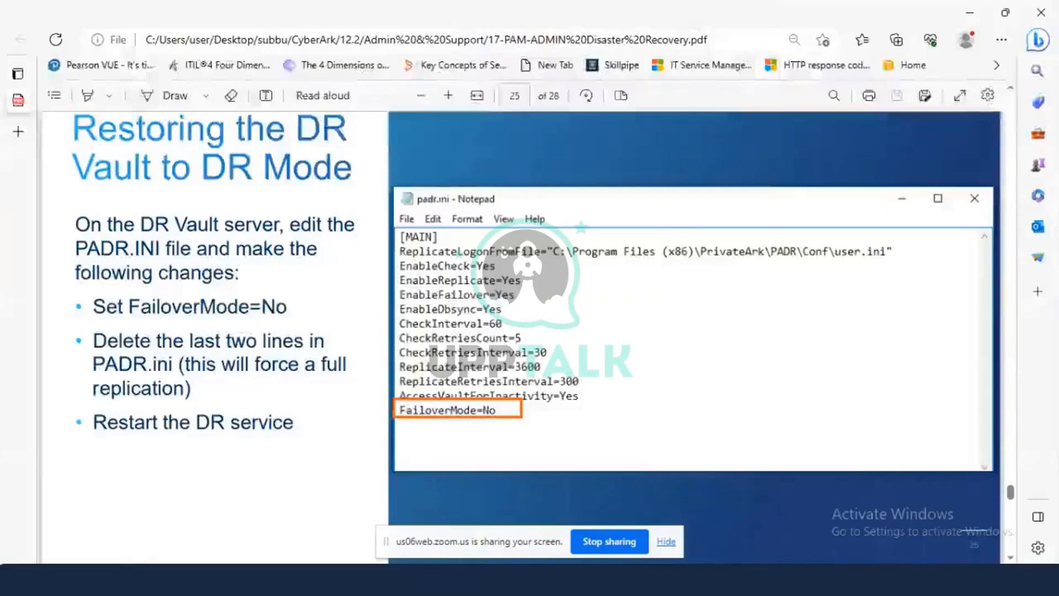
Switch back to the DR Vault remote session showing the Disaster Recovery installation folder
key(alt+Tab)
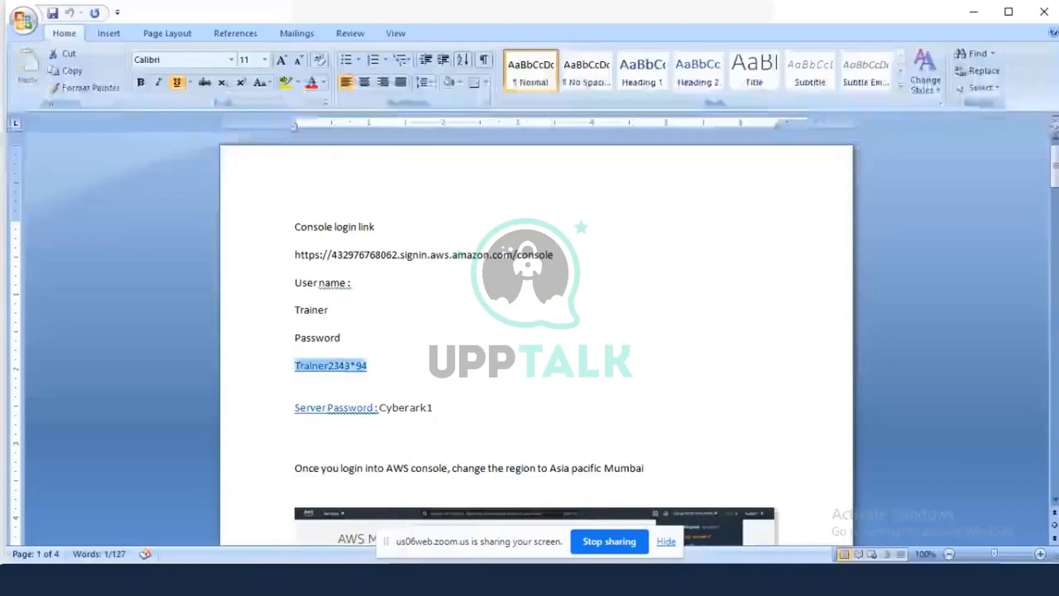
mouse_move(626, 579)
click(910, 485)
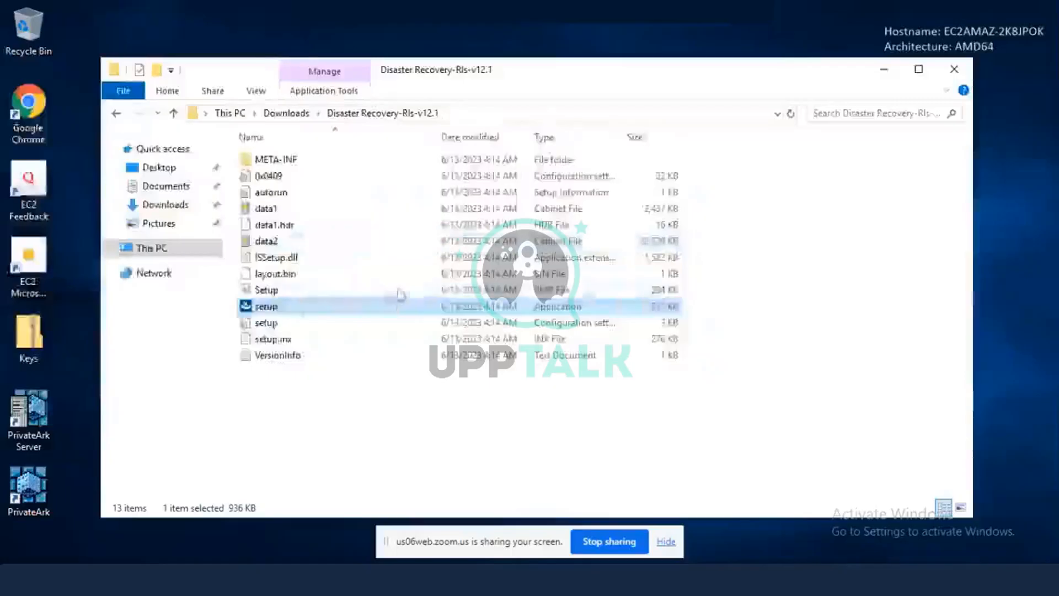
Try again to run the Disaster Recovery setup with administrator rights and dismiss the active Digital Vault notice
right_click(275, 306)
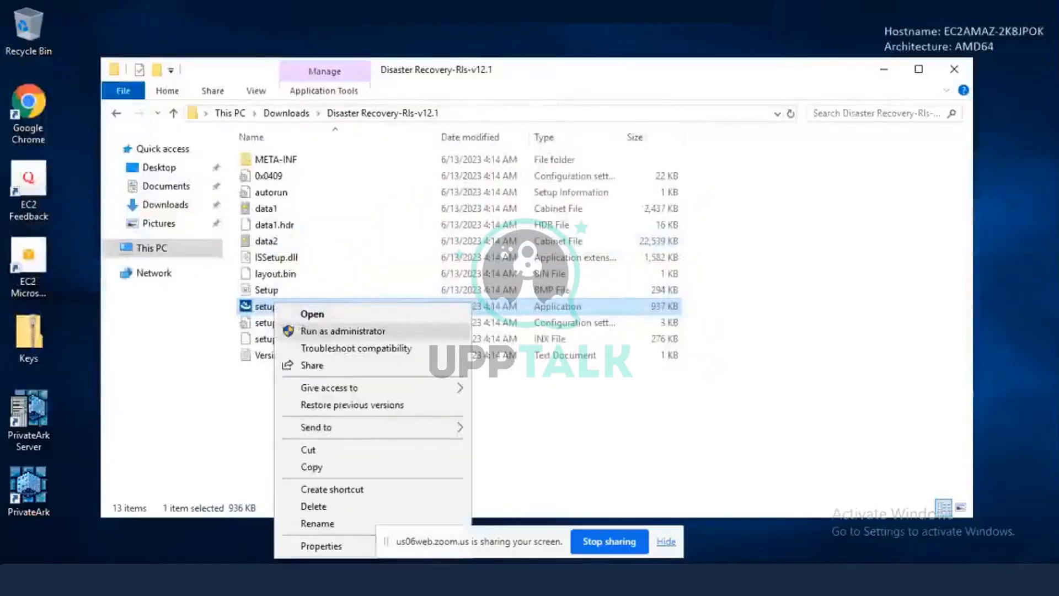
click(321, 330)
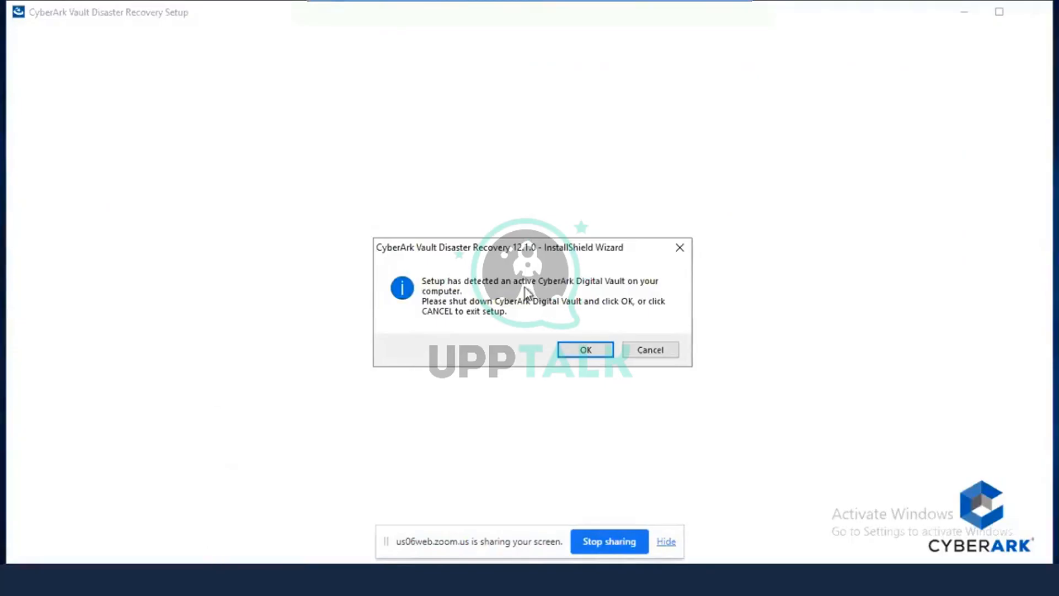
click(591, 348)
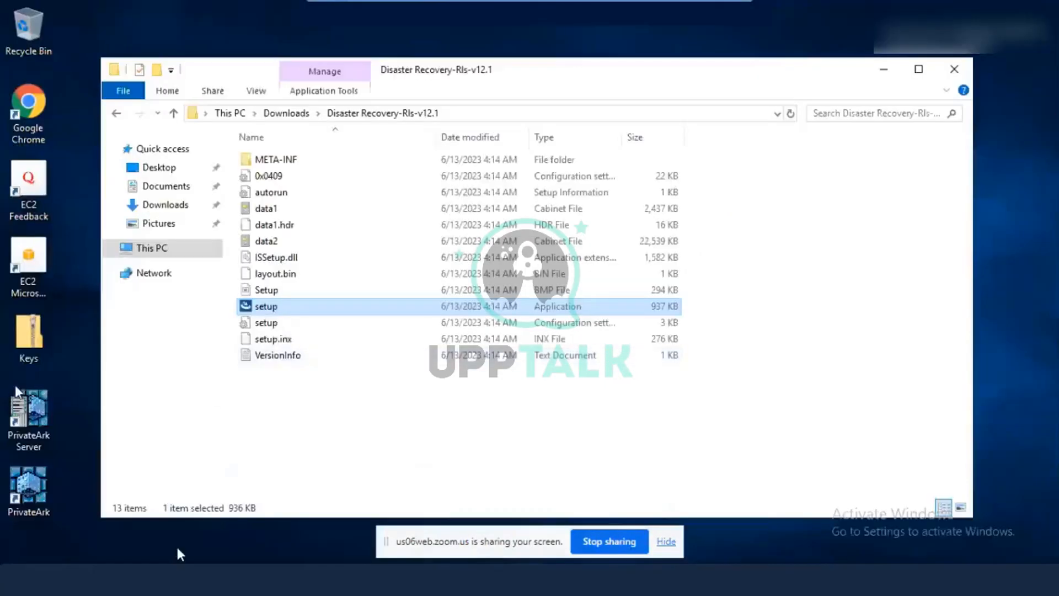
Stop the DR Vault's PrivateArk Server with a normal shutdown and minimize its administration console
double_click(36, 419)
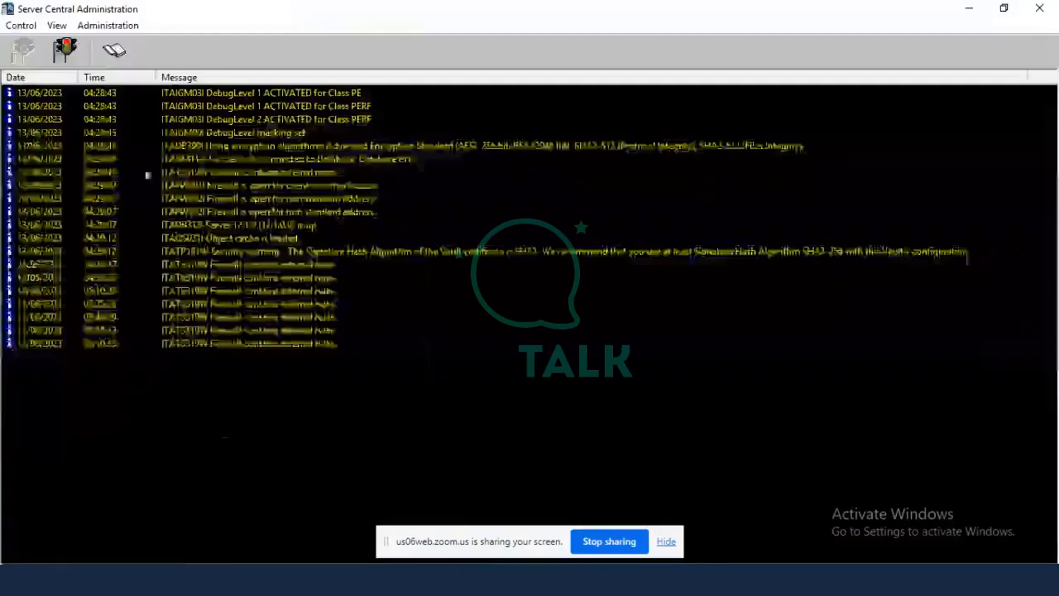
click(70, 49)
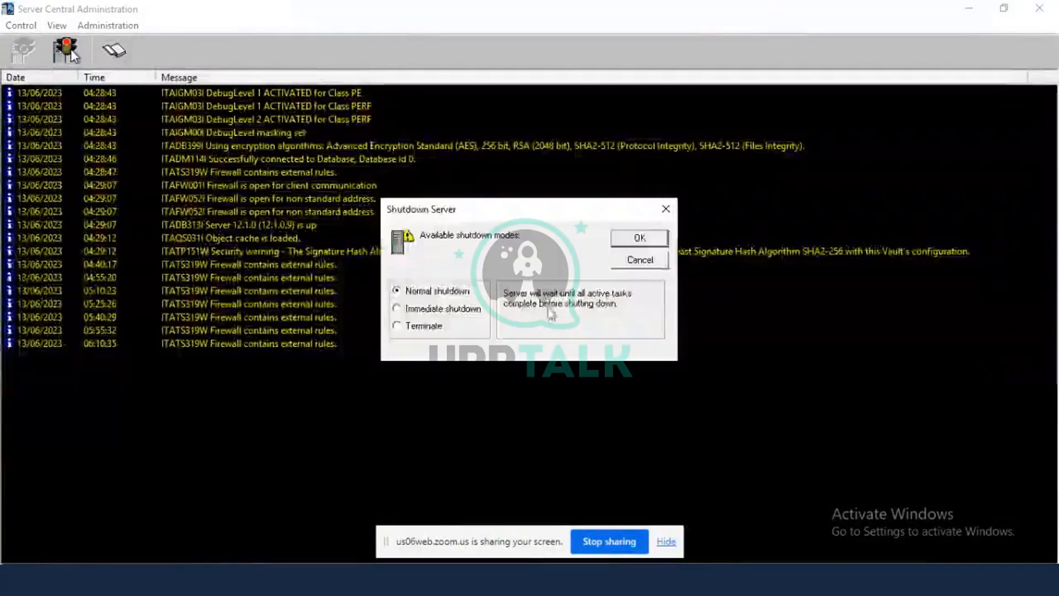
click(641, 243)
click(566, 347)
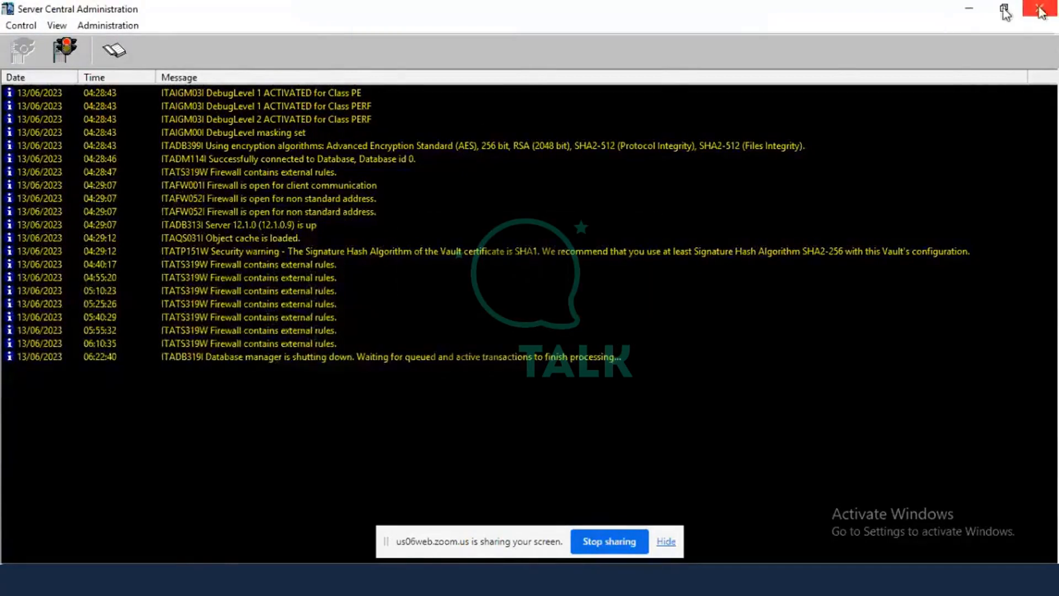
click(970, 10)
Launch the CyberArk Vault Disaster Recovery setup application as administrator
right_click(281, 308)
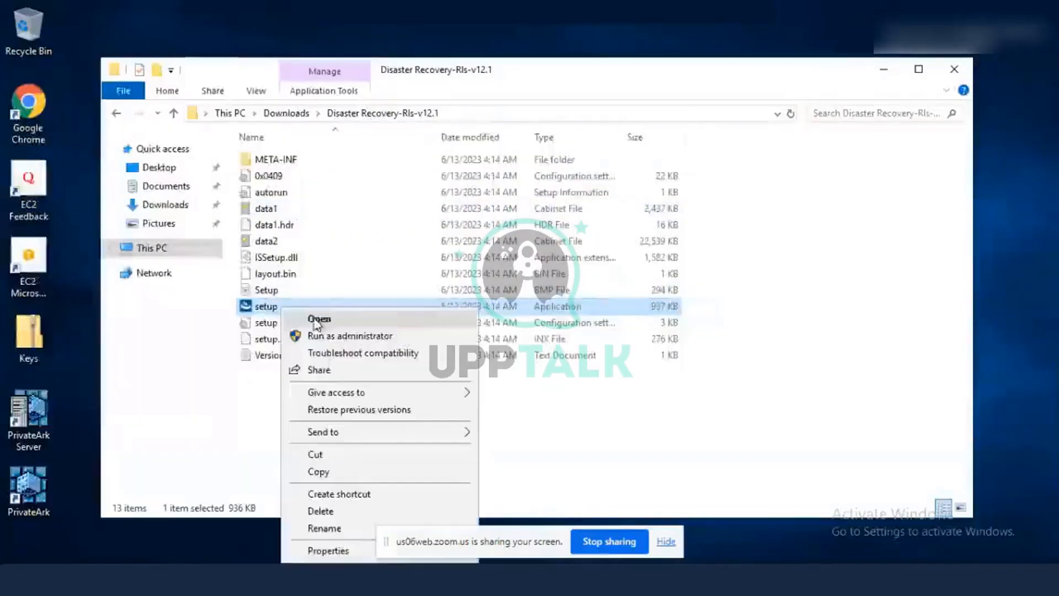
click(367, 336)
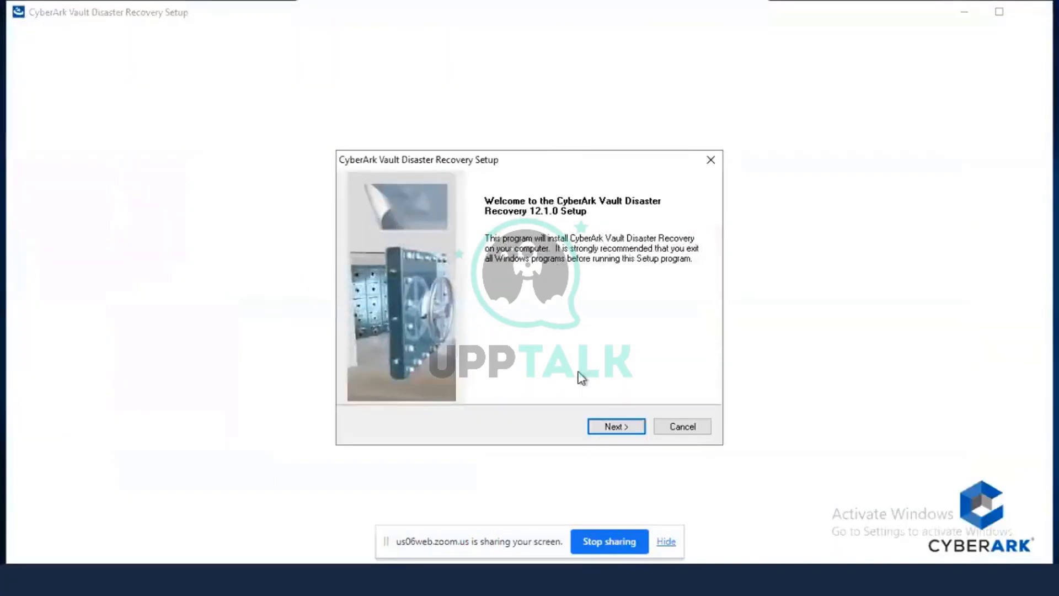
Accept the license agreement and register the Disaster Recovery setup with the name Trainer and the company name
click(605, 431)
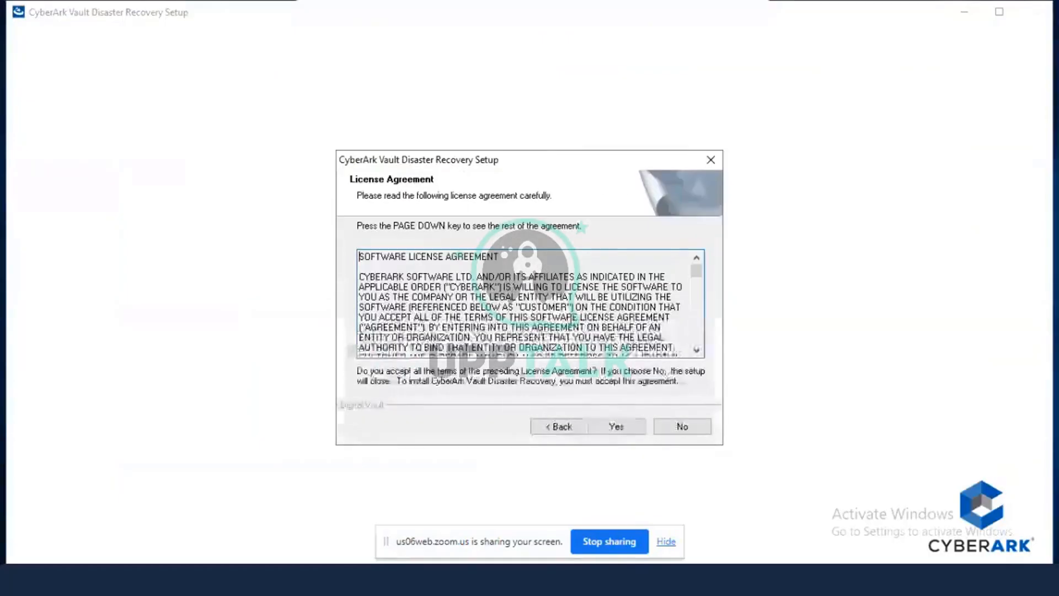
click(613, 429)
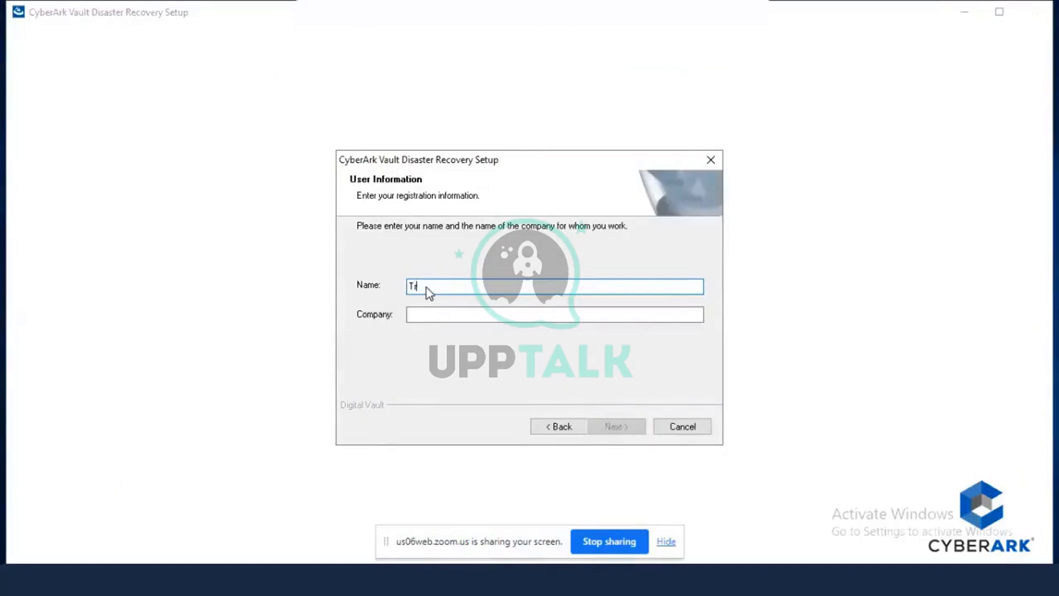
text(Trainer)
key(Tab)
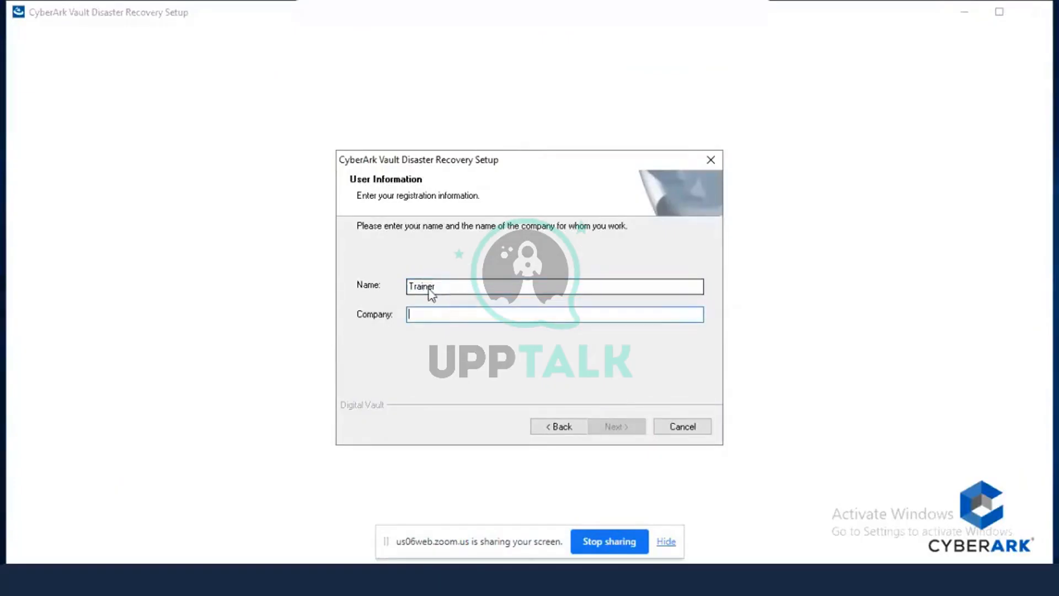
text(C)
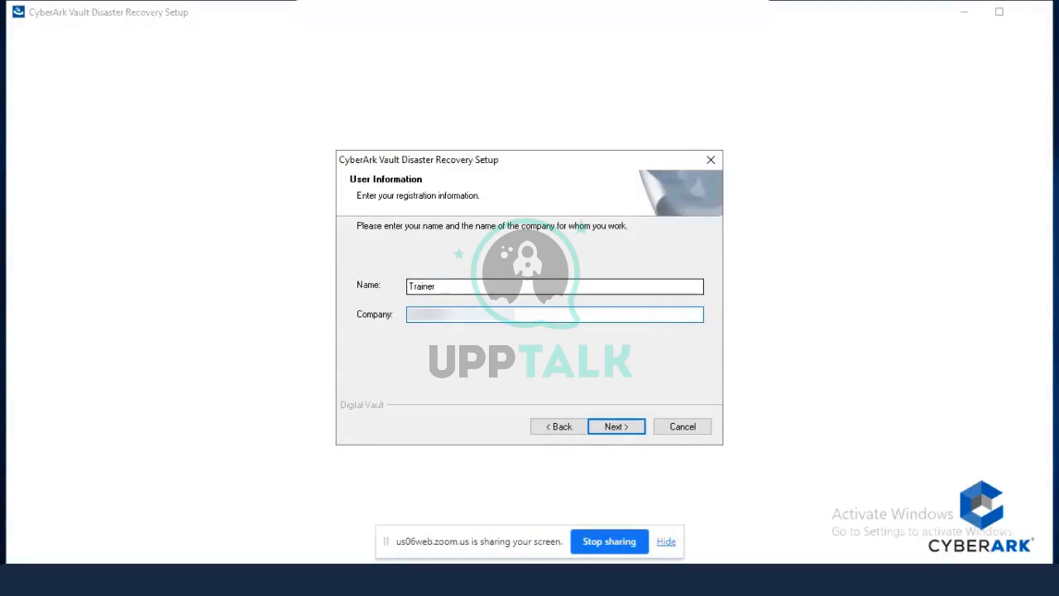
click(619, 429)
click(633, 433)
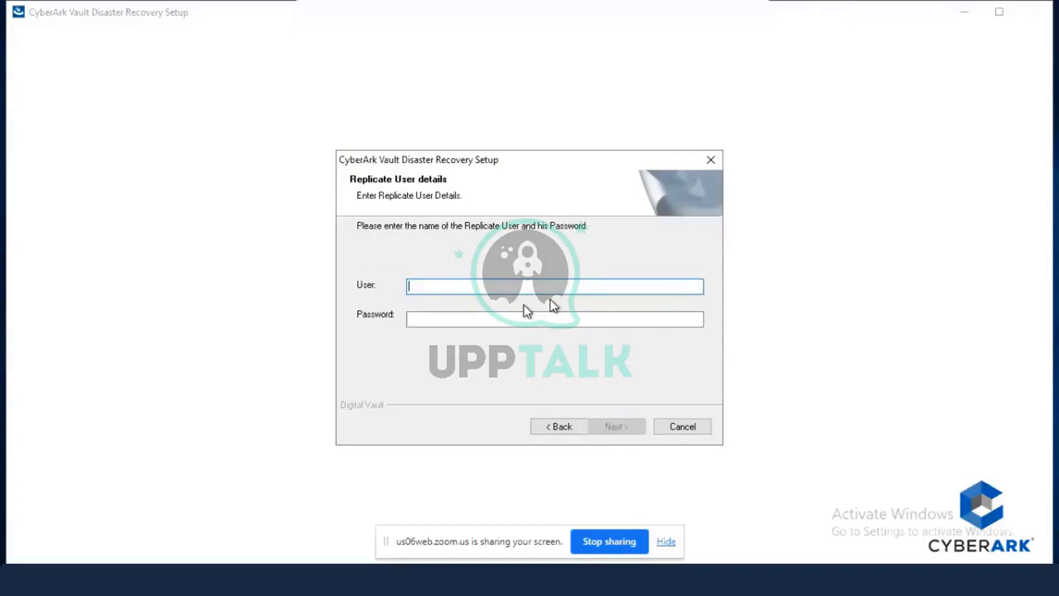
Enter DR as the Replicate User, fill in its password, and continue to the Replicate Vault details
text(DR)
key(Tab)
text(****)
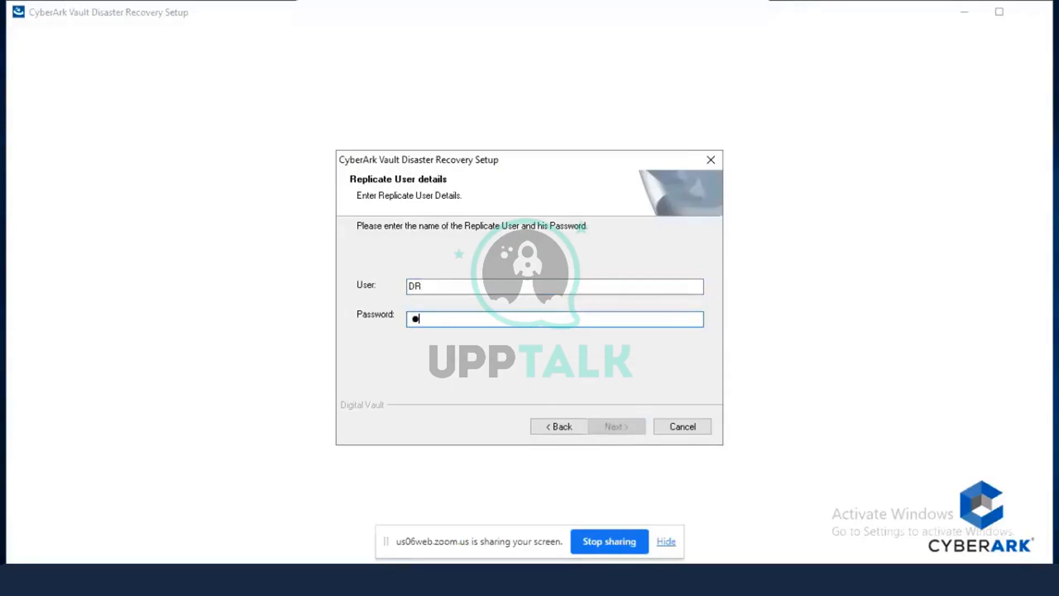
text(**)
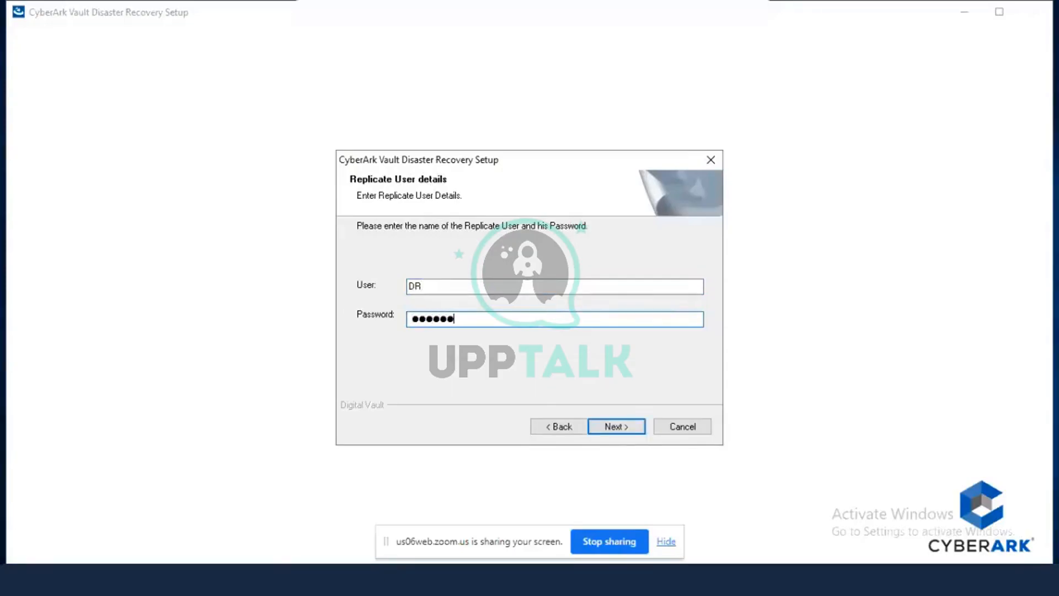
text(***)
click(632, 426)
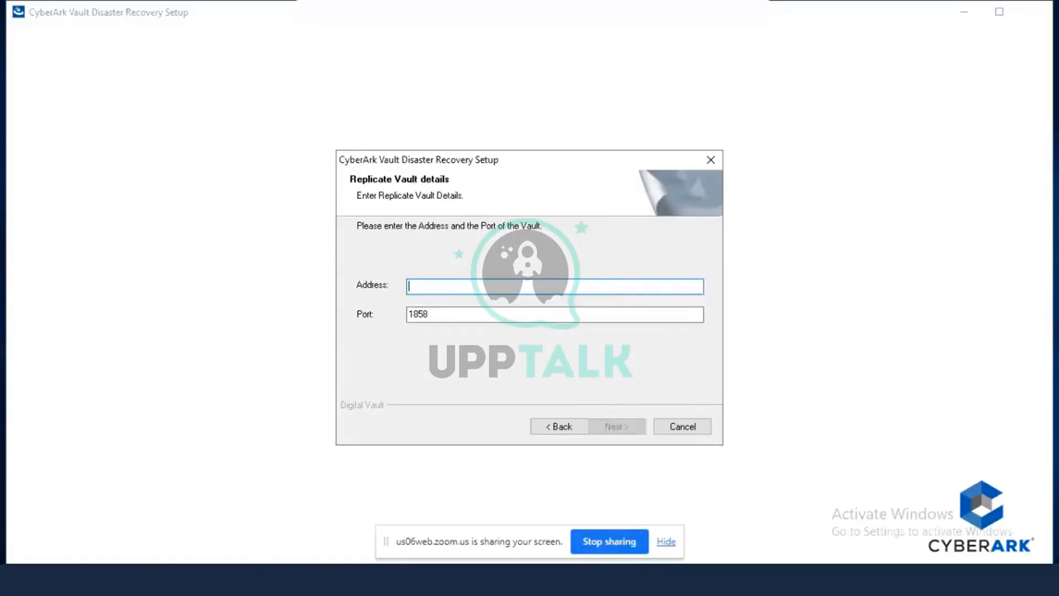
Bring up the Server Central Administration window and check the CyberArk Logic Container and CyberArk Vault Disaster Recovery services in Services
mouse_move(209, 578)
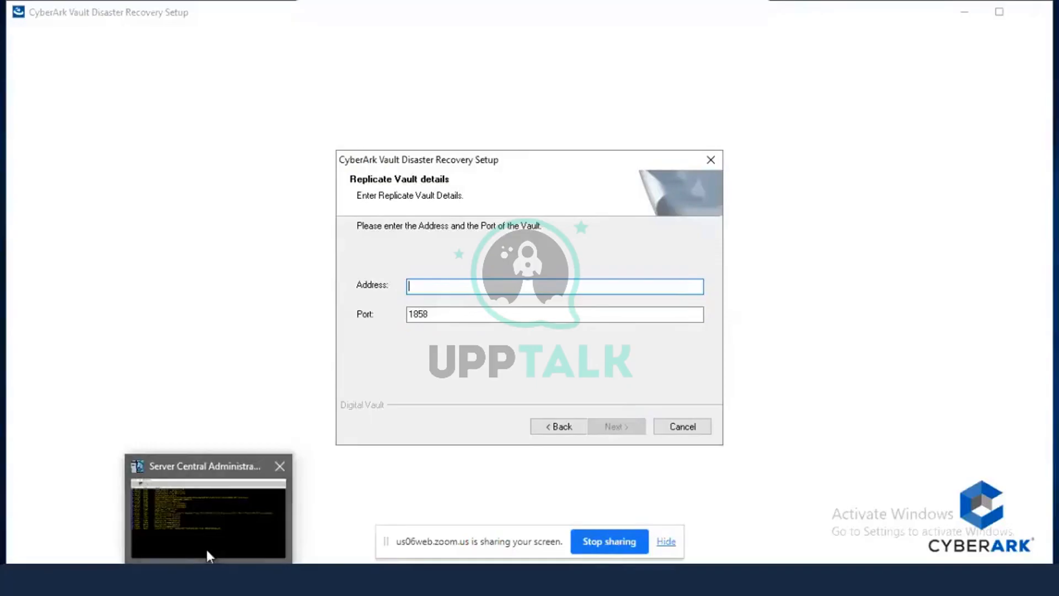
click(209, 518)
click(349, 342)
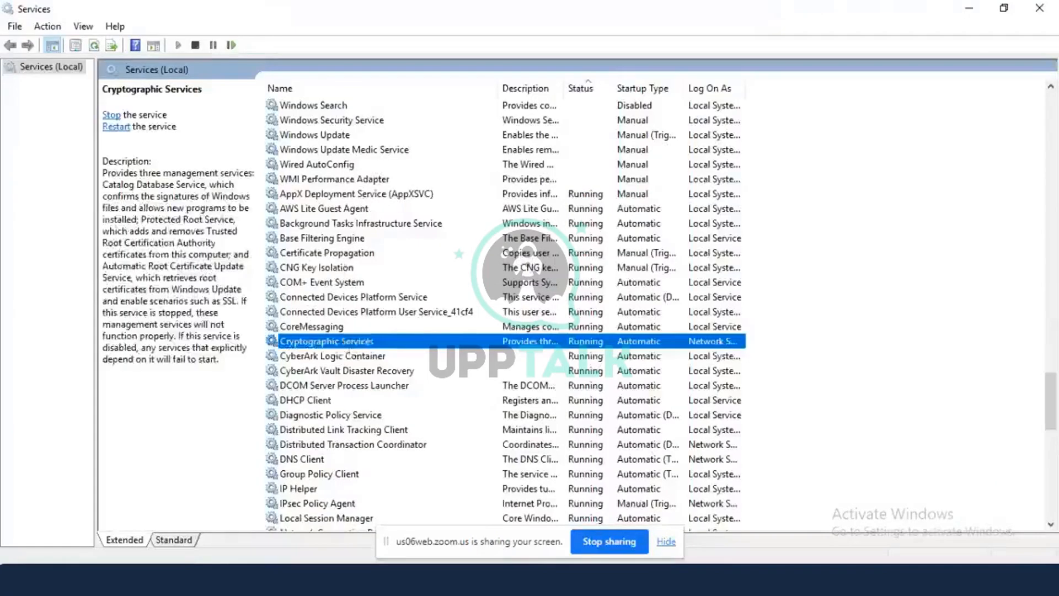
click(359, 357)
click(363, 371)
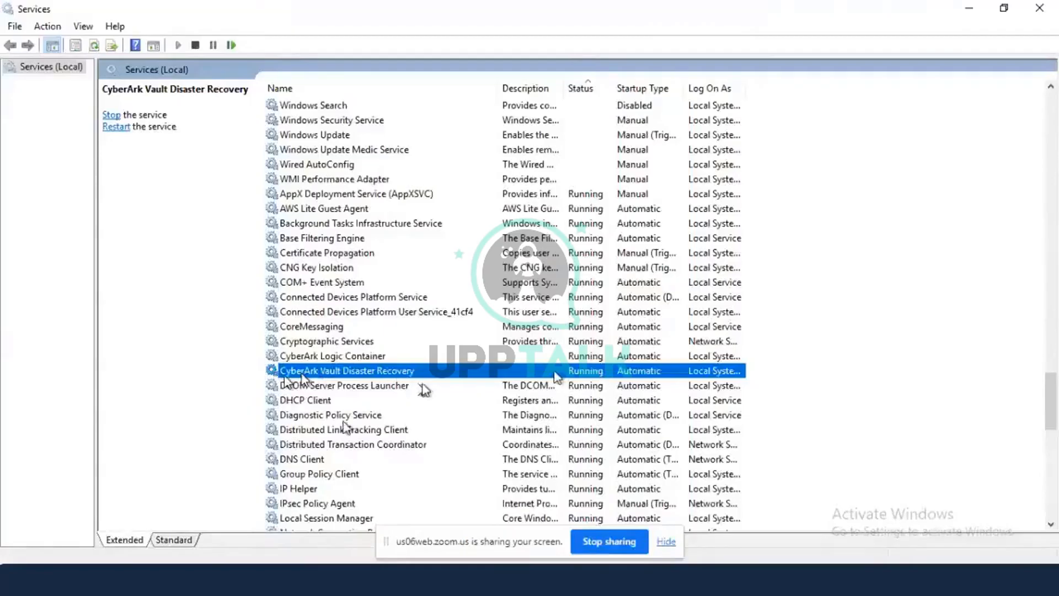
Browse to the PADR Conf folder under Program Files (x86)\PrivateArk to view the Disaster Recovery configuration files
key(alt+Tab)
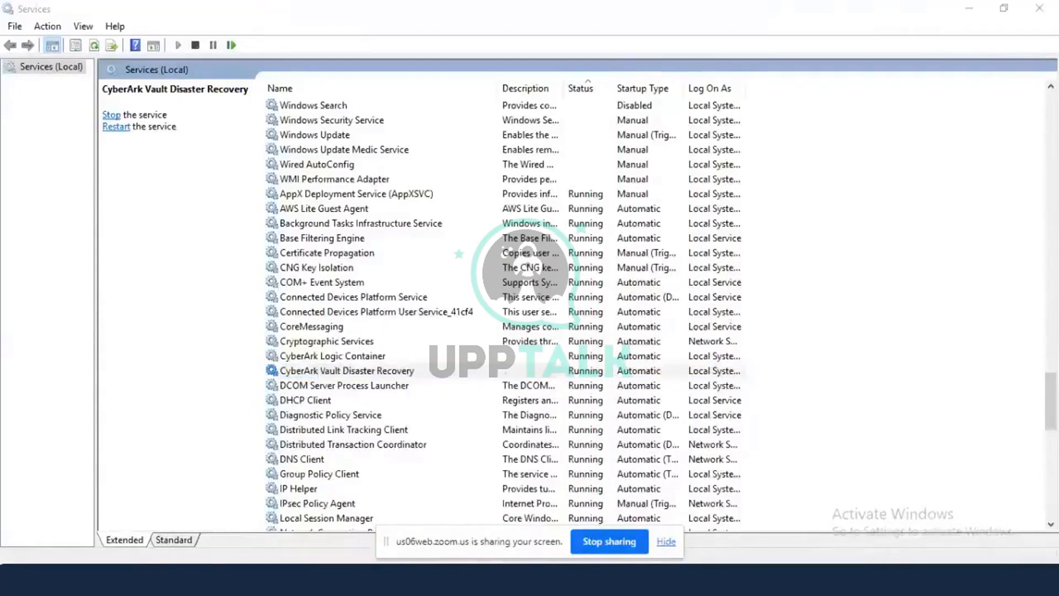
key(super+e)
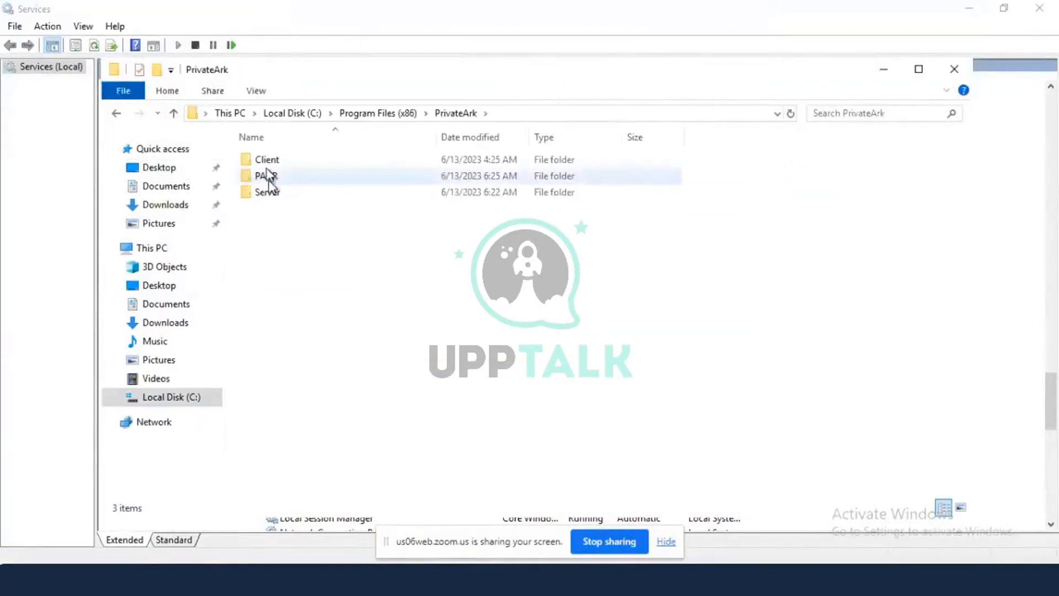
double_click(274, 178)
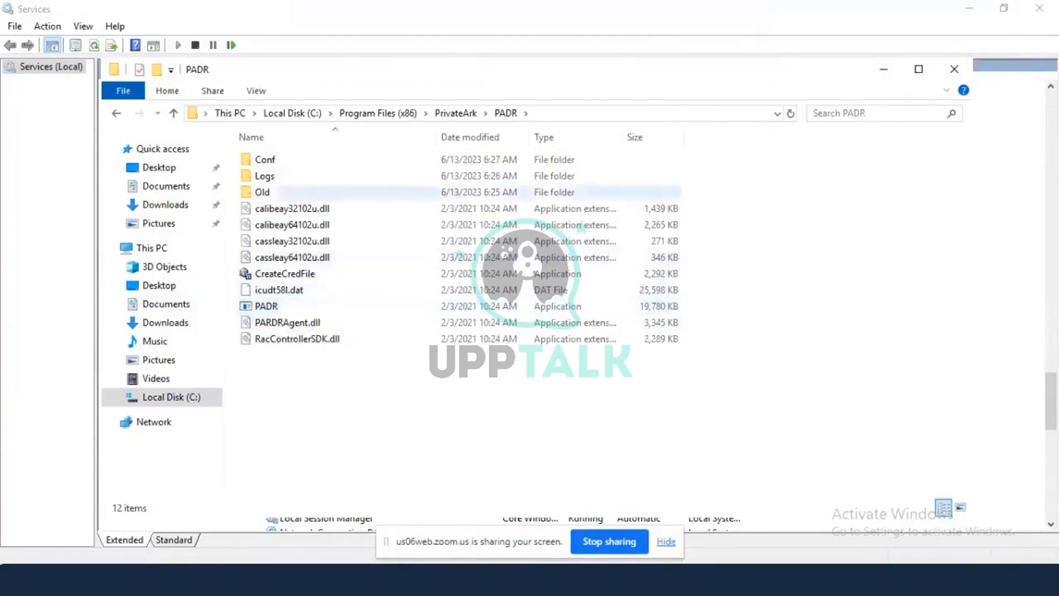
double_click(262, 165)
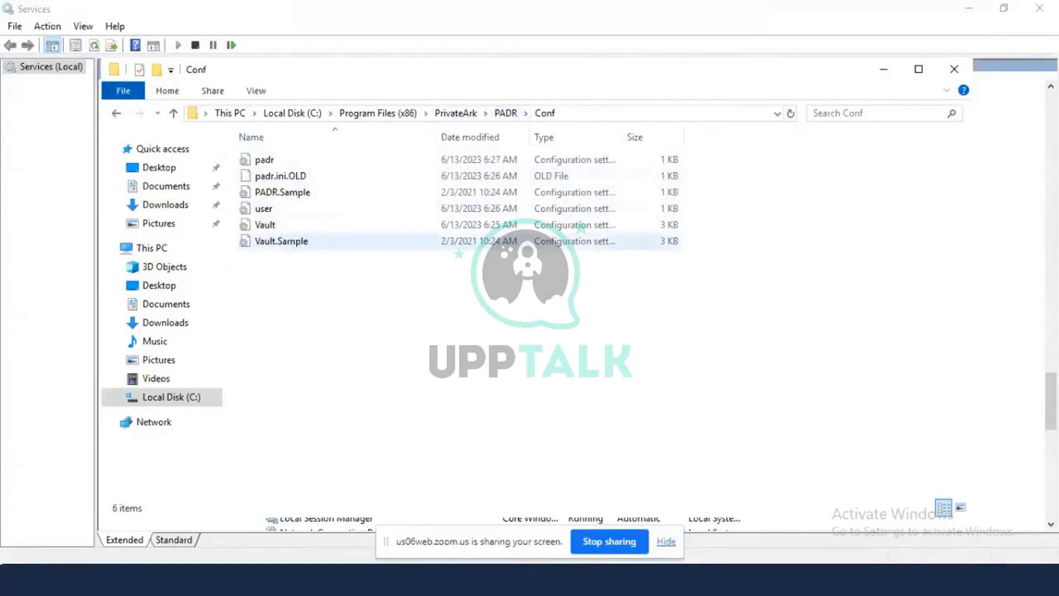
Look through the PADR Logs folder and its old subfolder, and read the CreateCredFile log before closing it
click(505, 112)
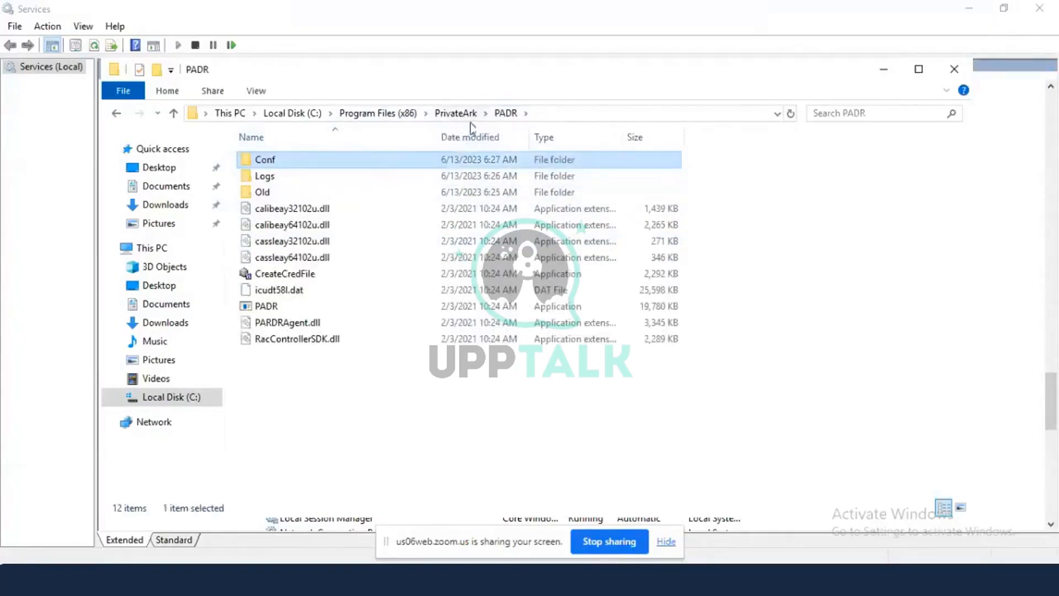
double_click(273, 177)
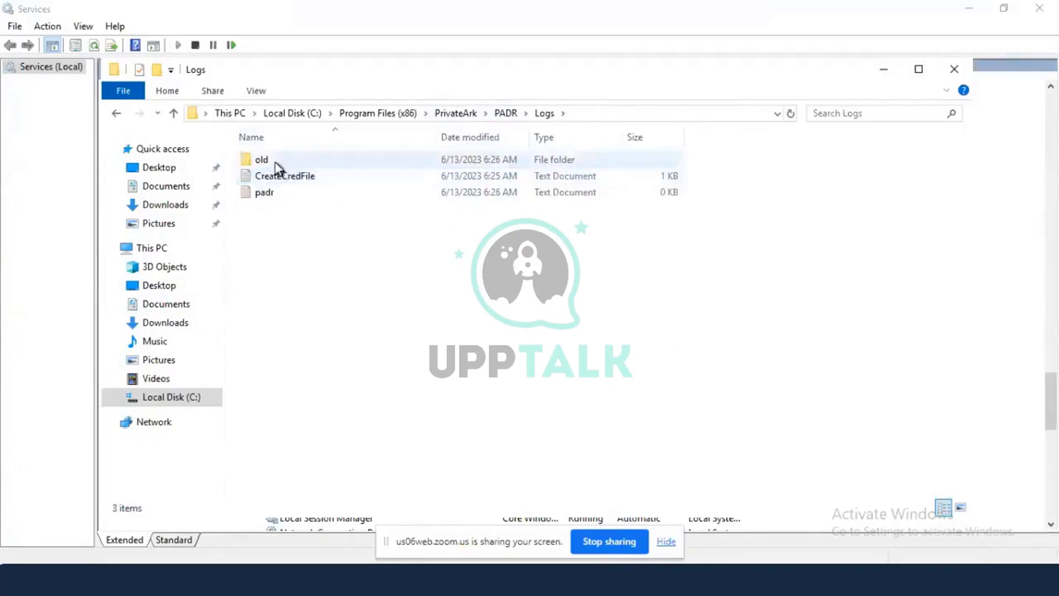
double_click(262, 161)
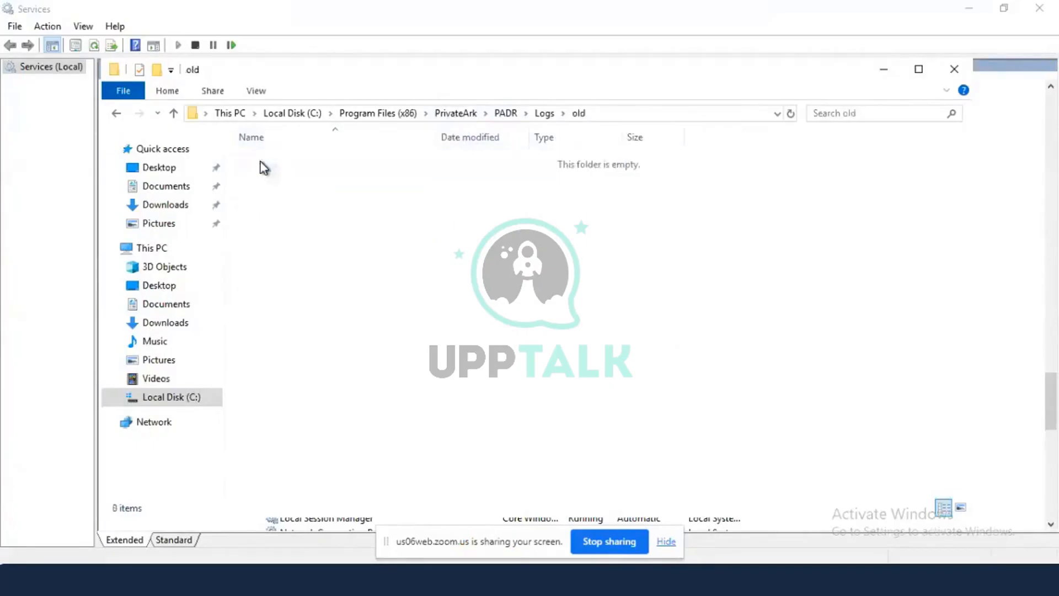
click(544, 112)
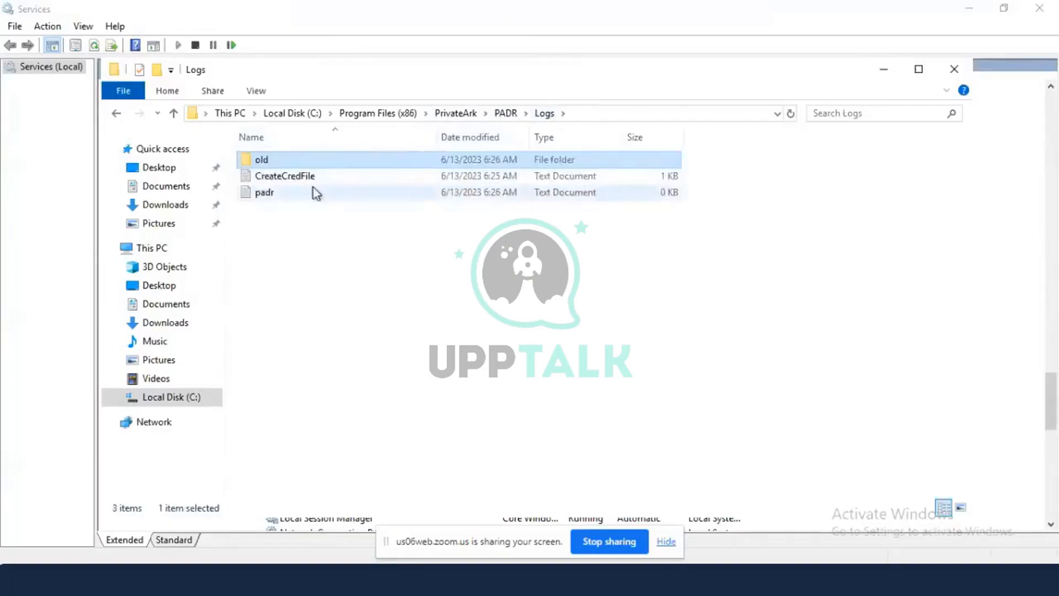
double_click(287, 177)
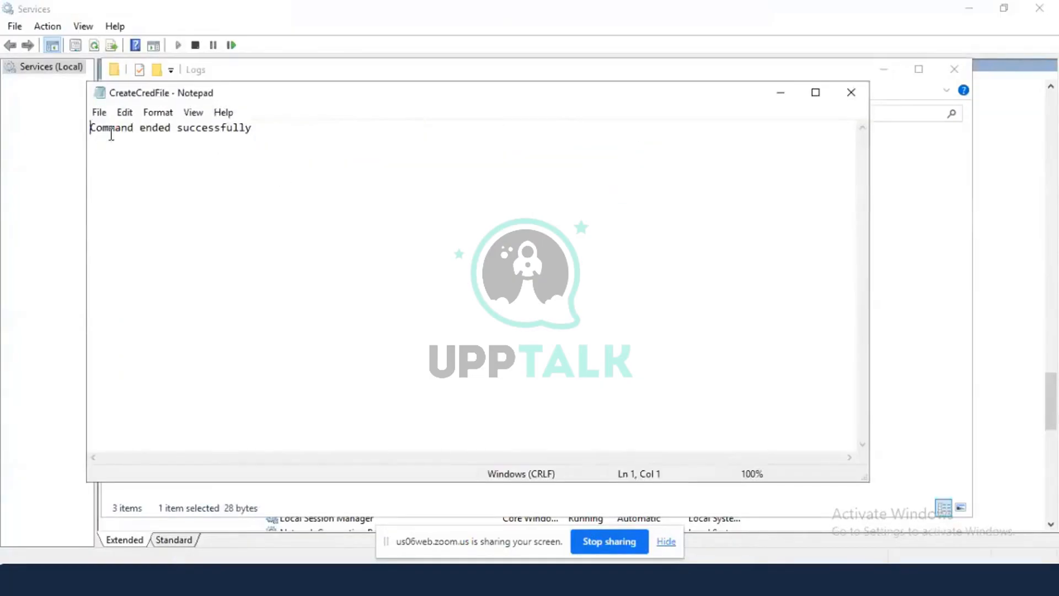
drag(110, 135, 339, 136)
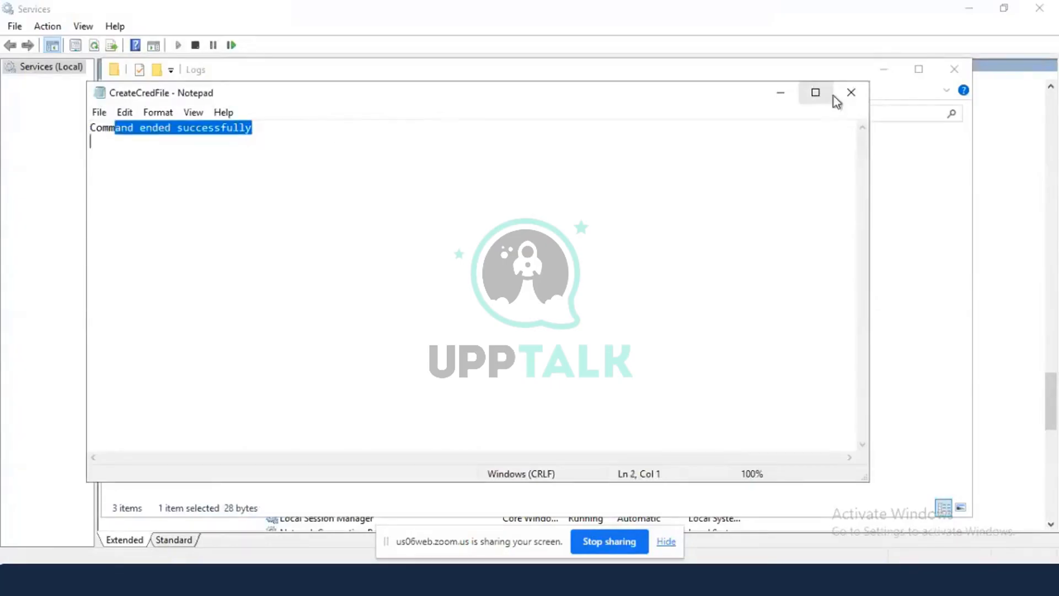
click(851, 94)
Open the padr log in a maximized window and examine its final replication and Vault configuration refresh entries
double_click(281, 194)
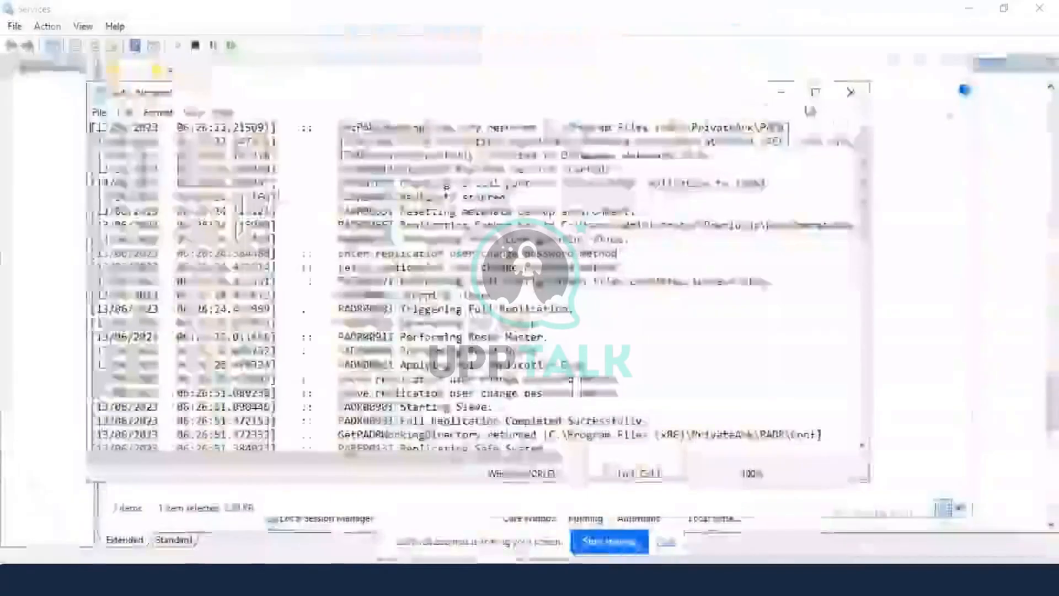
click(813, 93)
scroll(529, 276, down, 10)
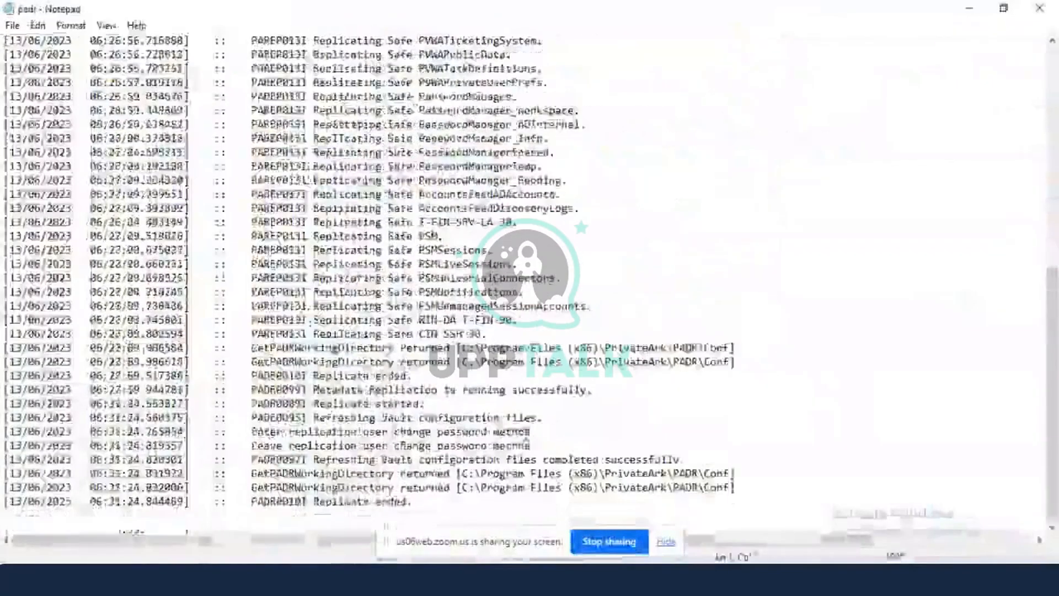
drag(256, 501, 449, 504)
drag(270, 459, 690, 460)
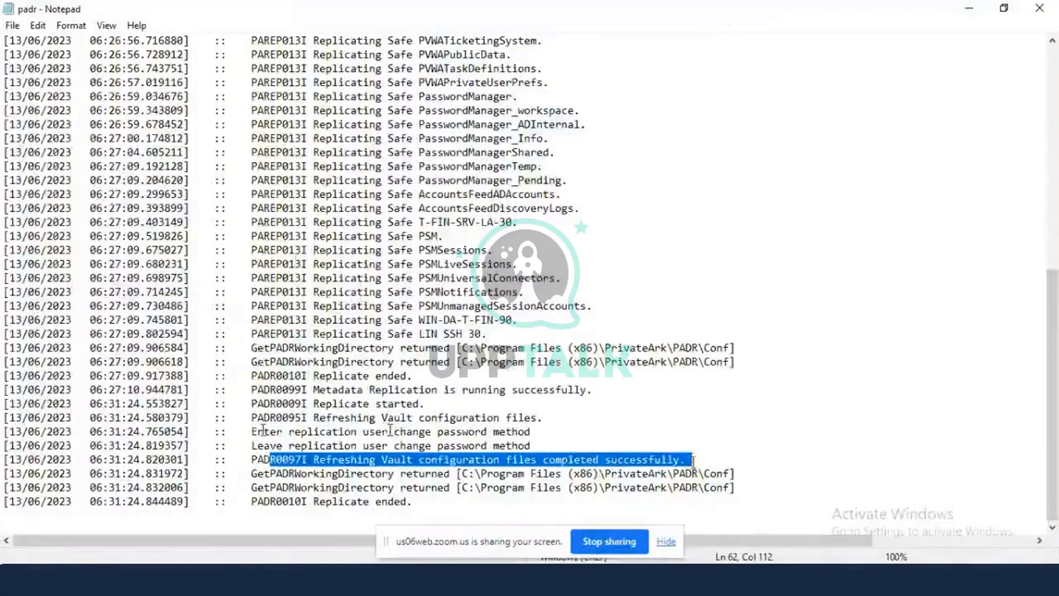
Review the padr log's Safe replication, metadata replication and password method entries back to its beginning, and close the log
drag(295, 263, 507, 331)
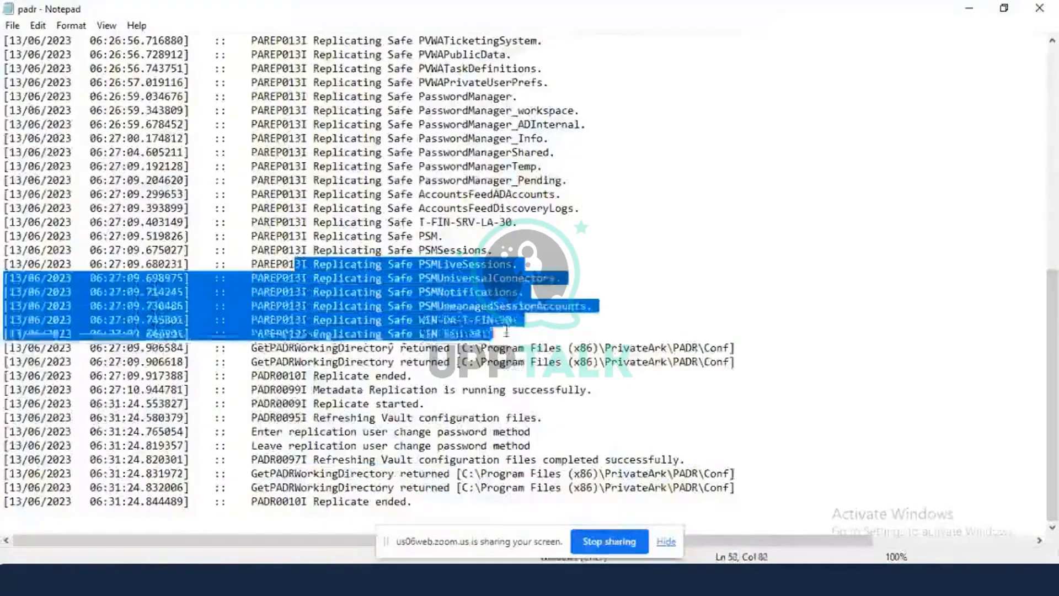
click(364, 377)
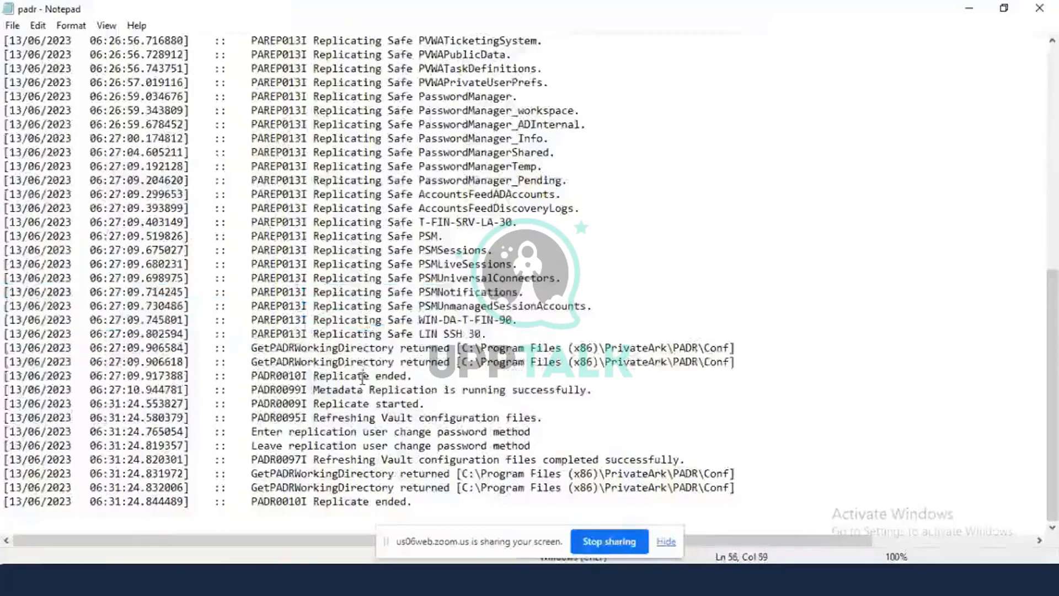
click(332, 391)
drag(331, 391, 437, 406)
drag(332, 417, 538, 433)
click(577, 459)
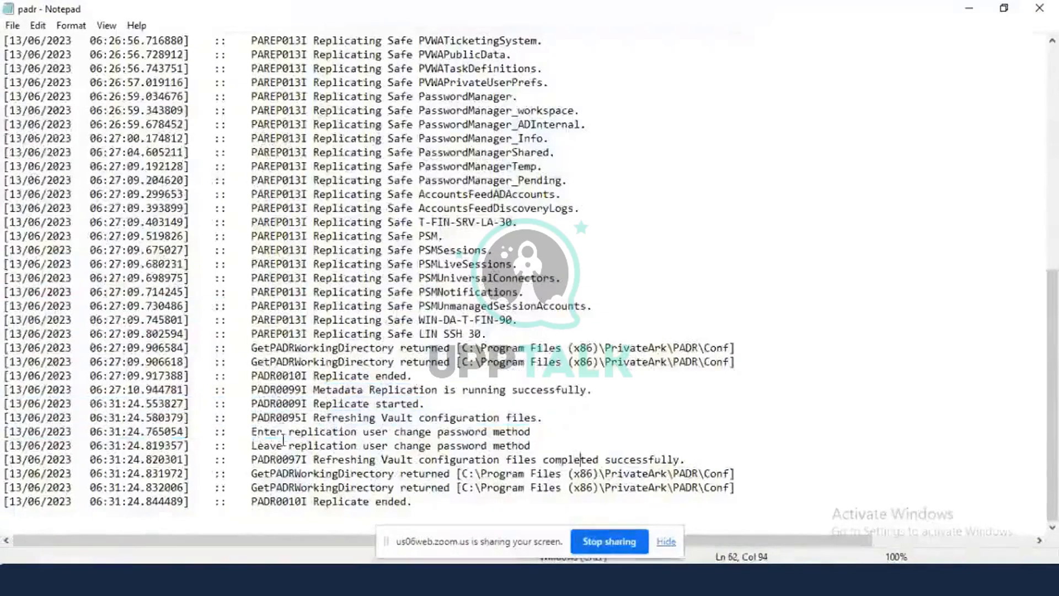
drag(261, 433, 708, 507)
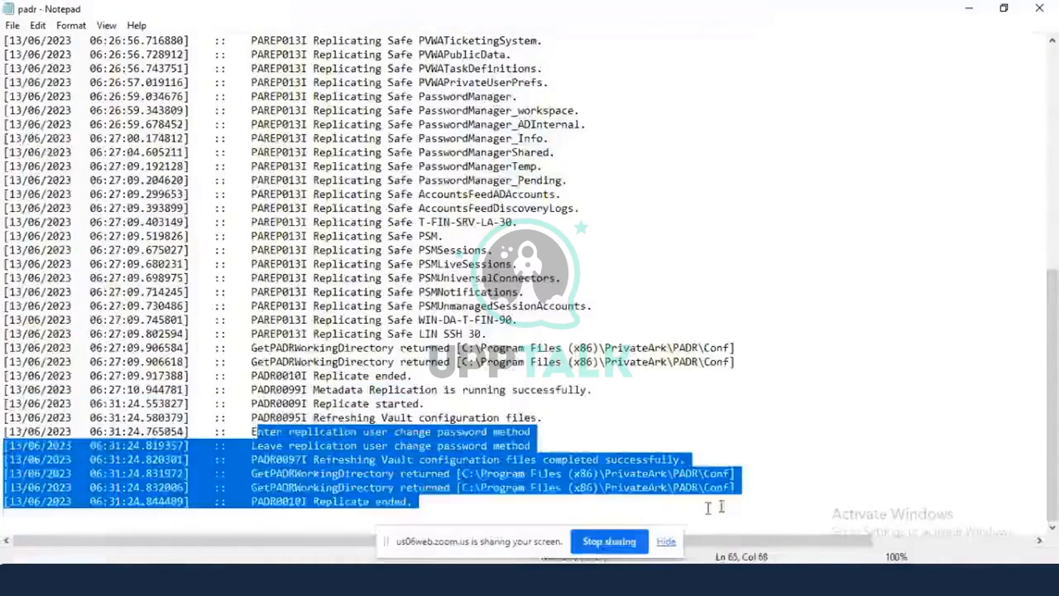
scroll(894, 419, up, 10)
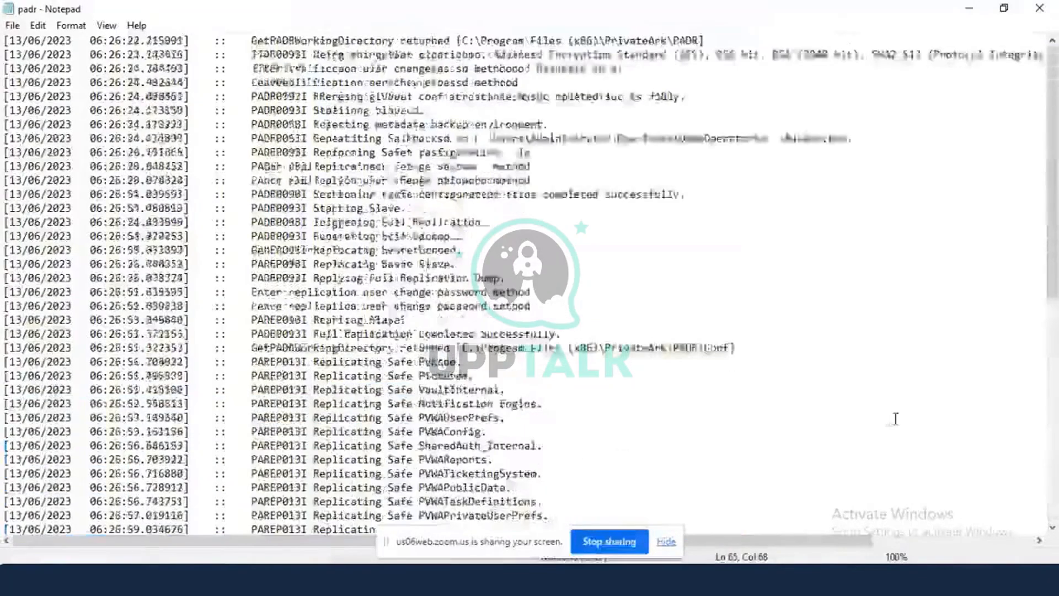
click(1039, 7)
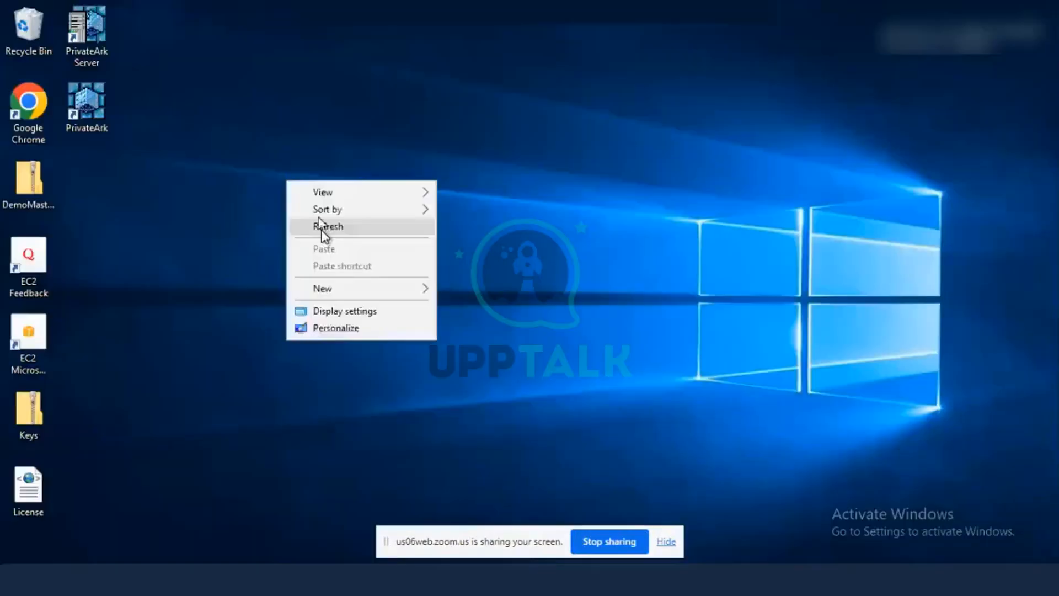
click(324, 227)
right_click(305, 189)
click(329, 233)
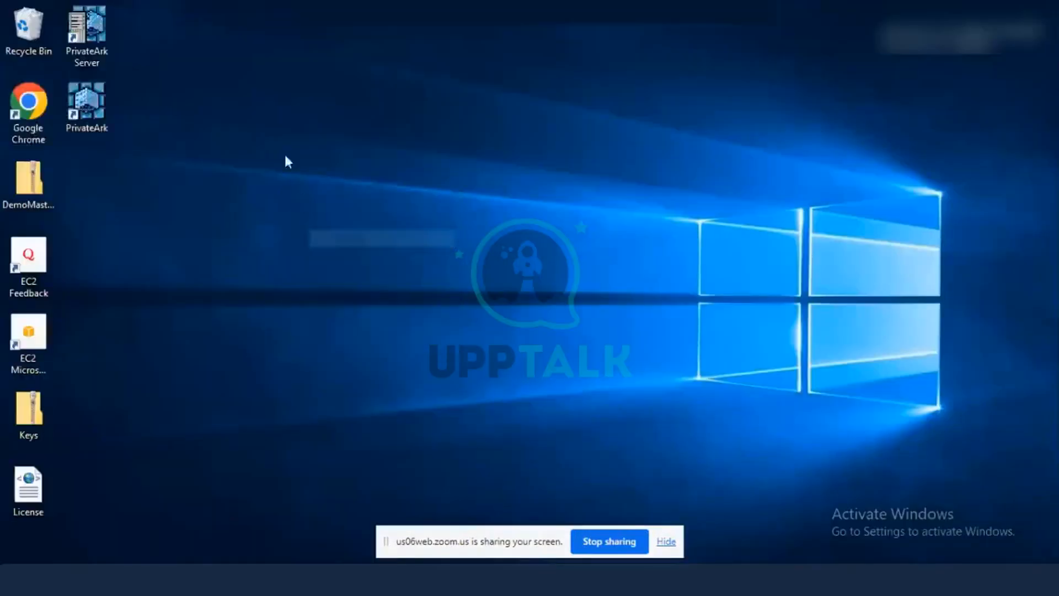
right_click(285, 155)
click(303, 201)
right_click(280, 123)
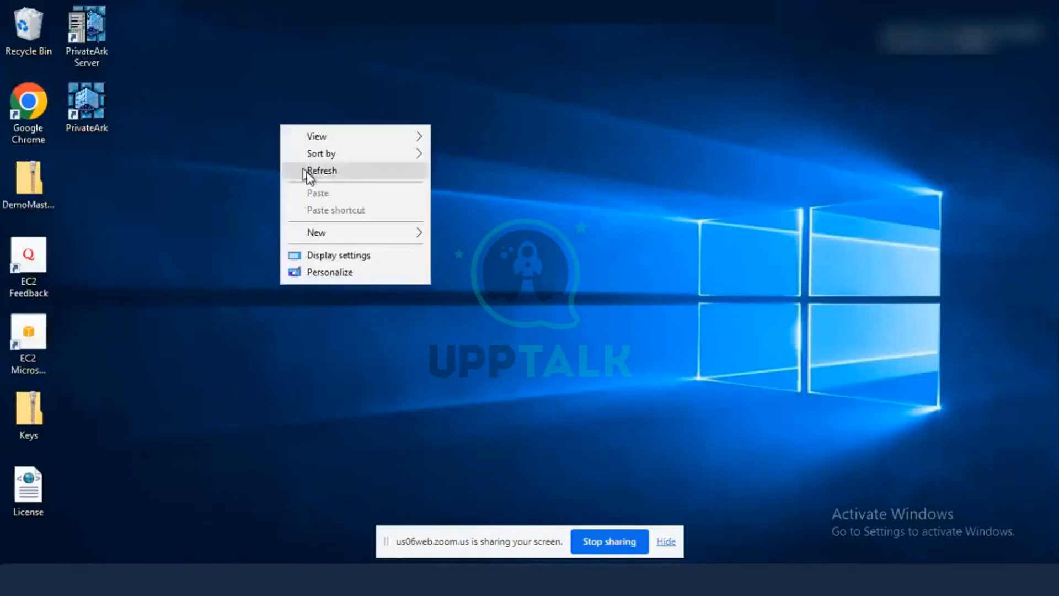
click(307, 174)
Open the PrivateArk Server administration console from the desktop
click(104, 33)
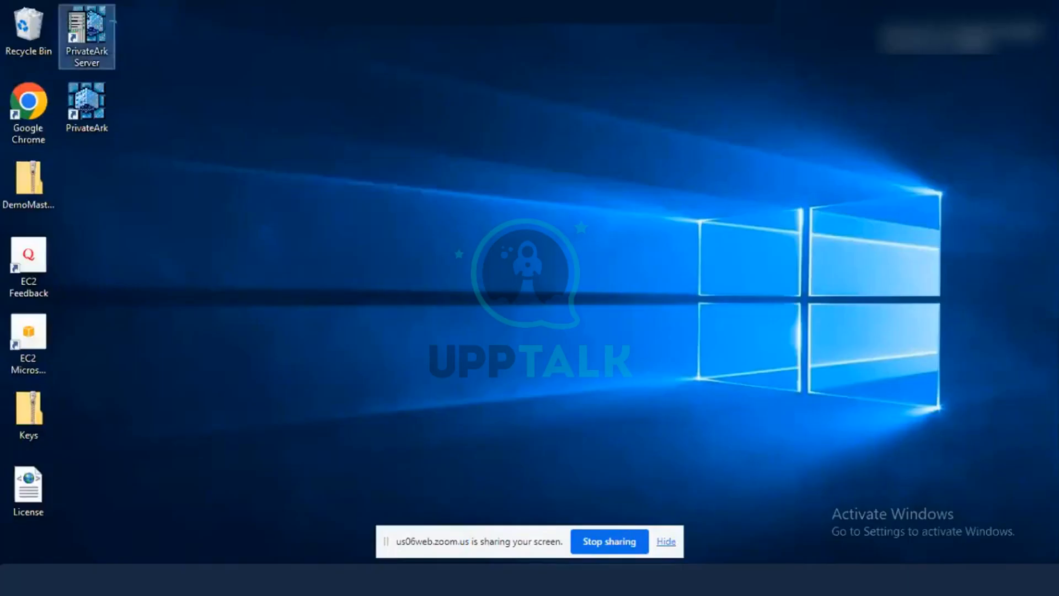
double_click(103, 28)
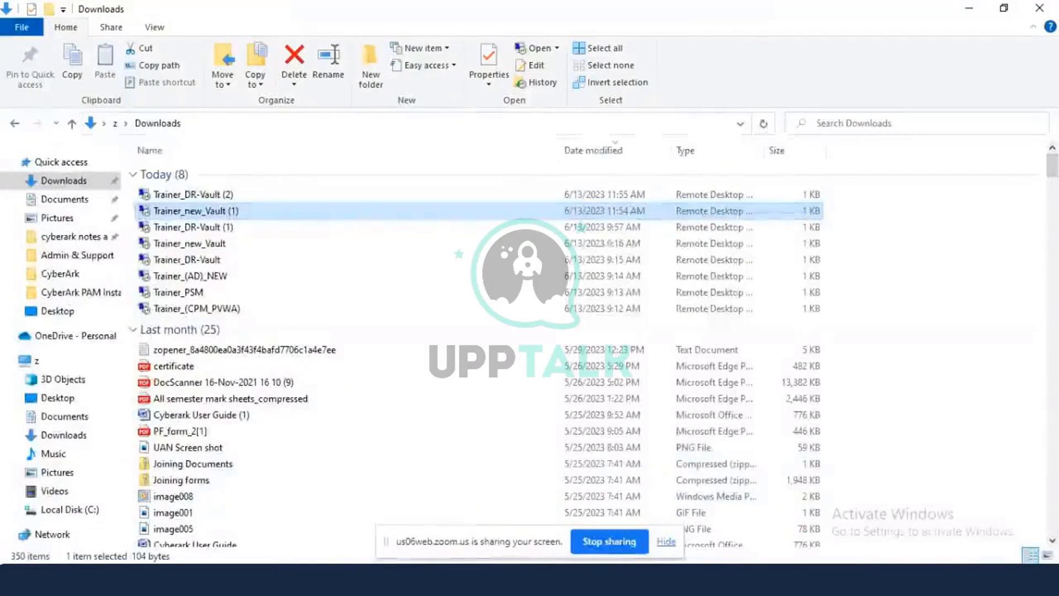
Switch to the Trainer_new_Vault (1) remote session, minimize the Server Central Administration console and open the PrivateArk client
click(620, 563)
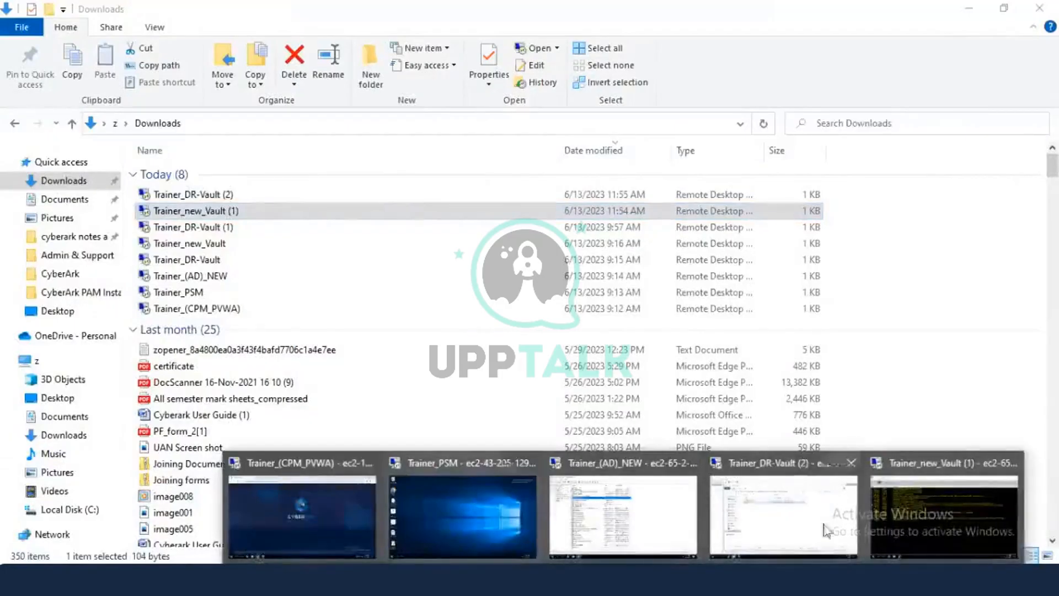
click(919, 497)
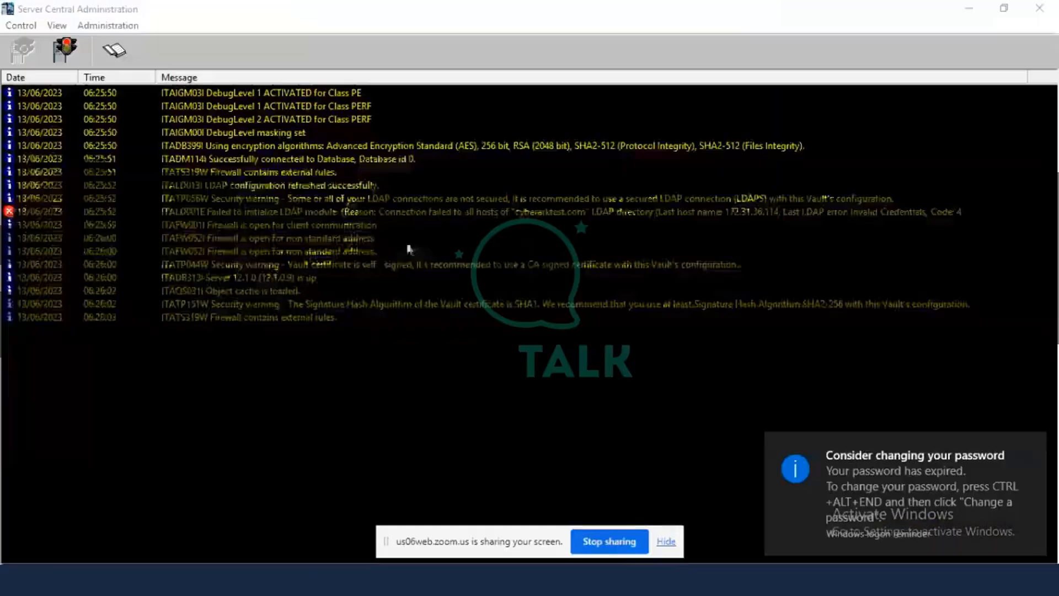
click(969, 10)
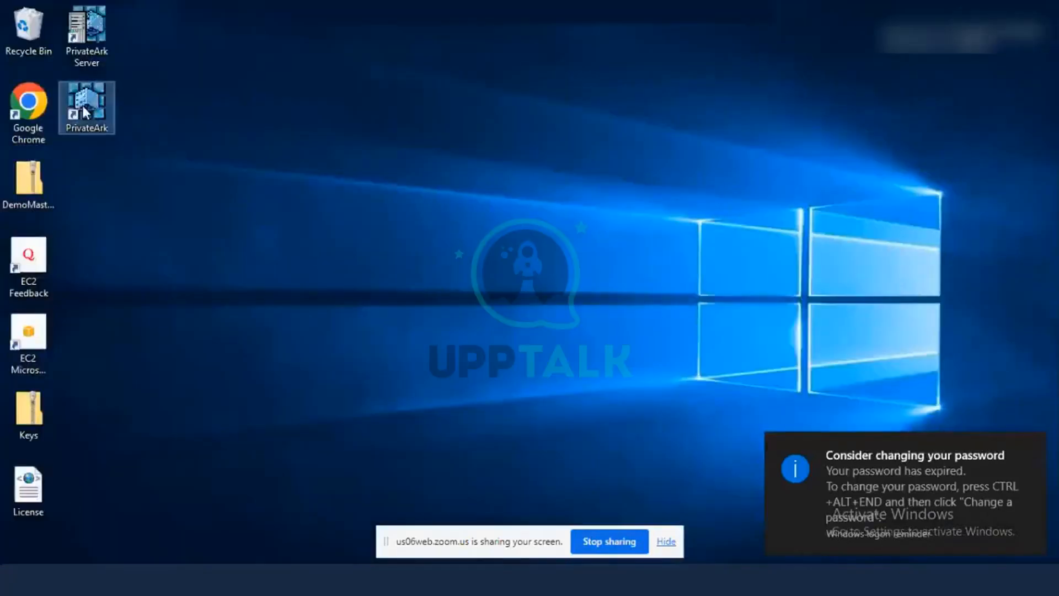
double_click(91, 131)
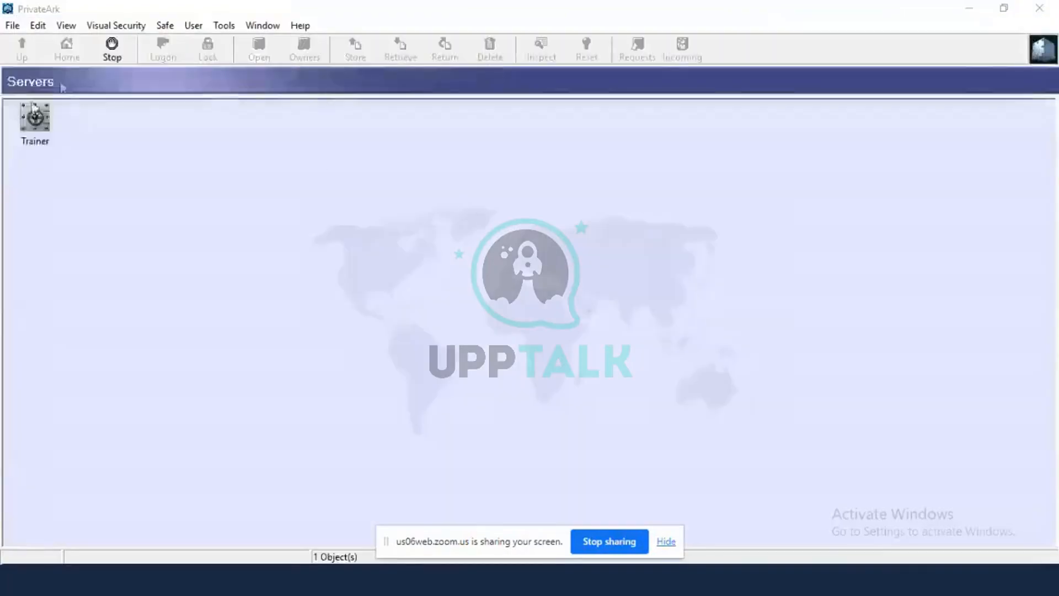
Log on to the Trainer server as Administrator, entering the account password
click(32, 124)
double_click(27, 122)
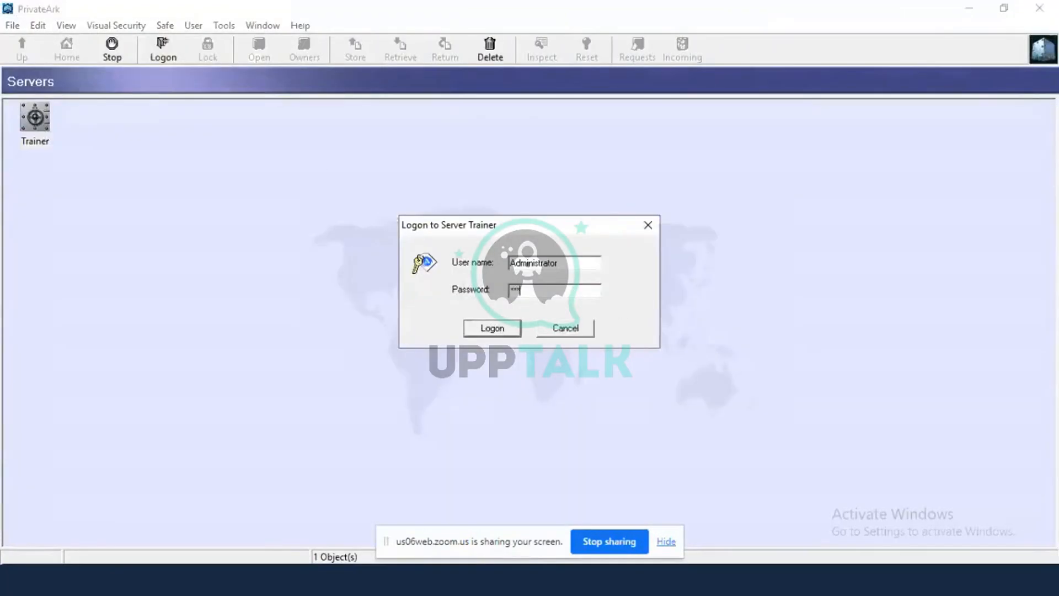
key(Return)
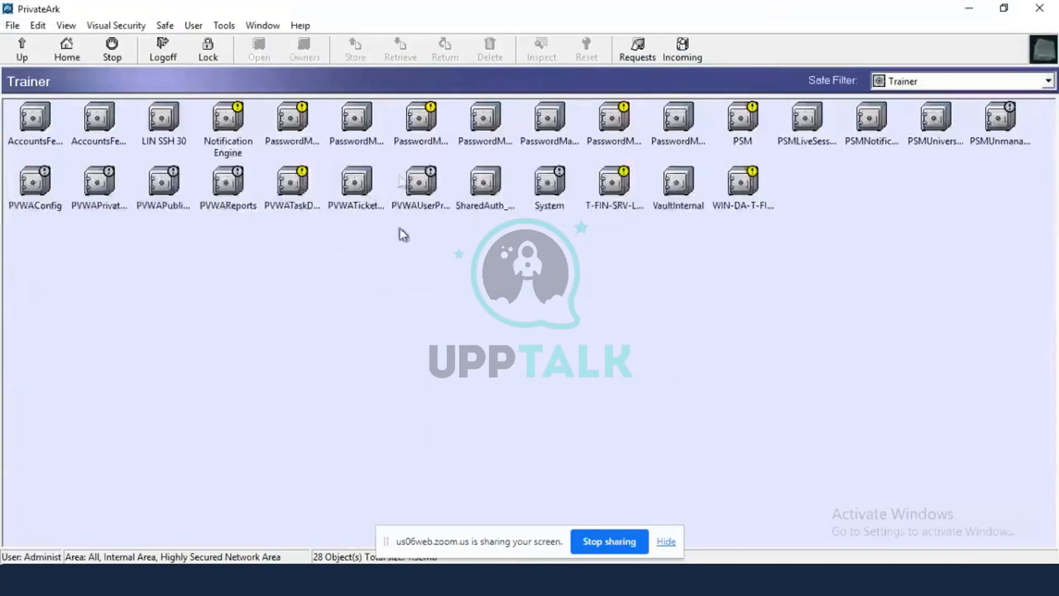
Open the Users and Groups administrative tool for the Trainer server and look through its list of users and groups
click(206, 26)
click(207, 26)
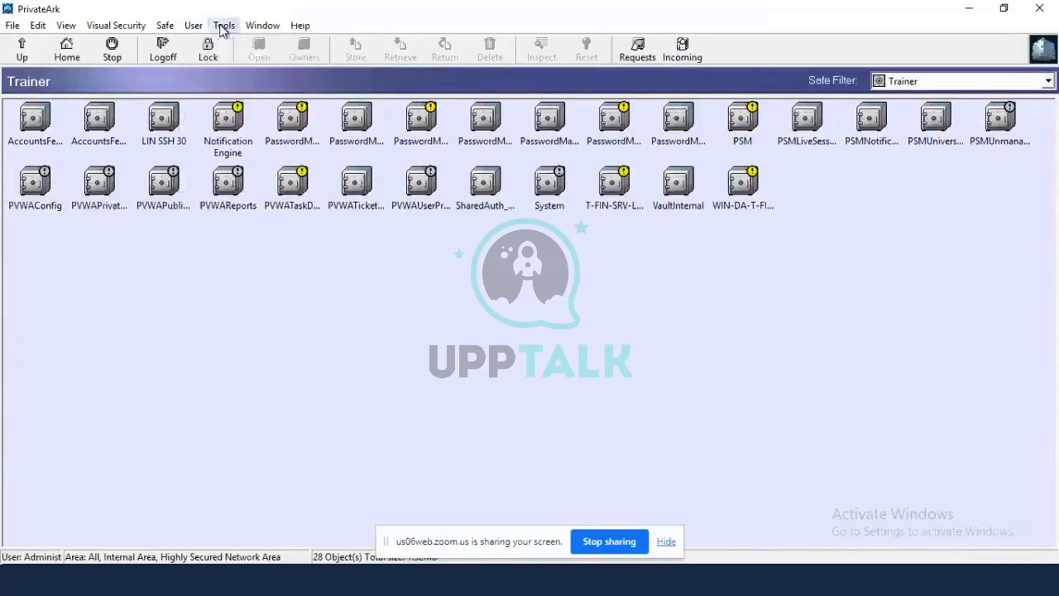
click(224, 25)
mouse_move(271, 97)
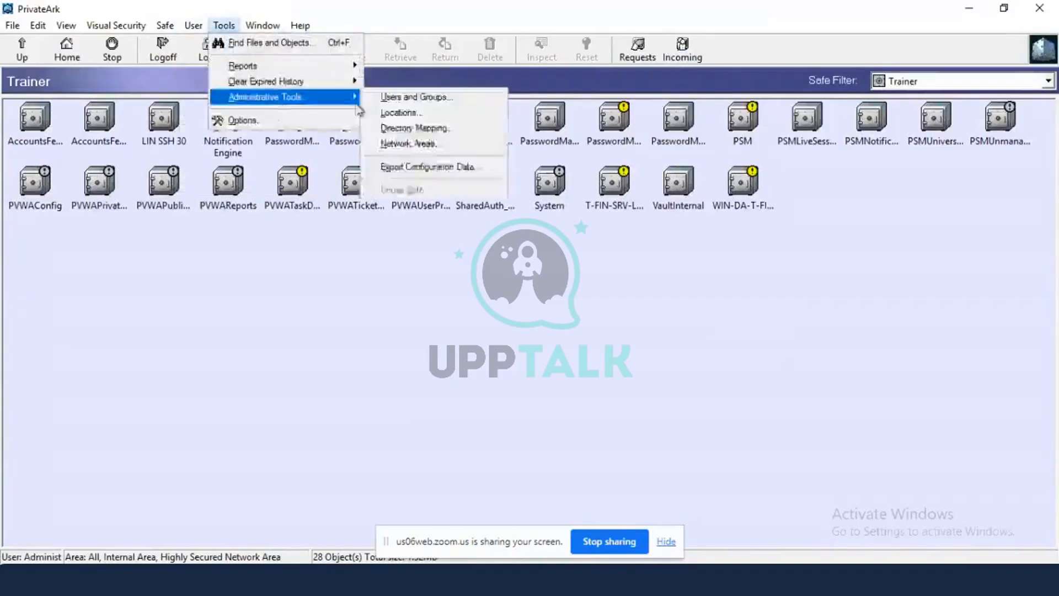
click(419, 97)
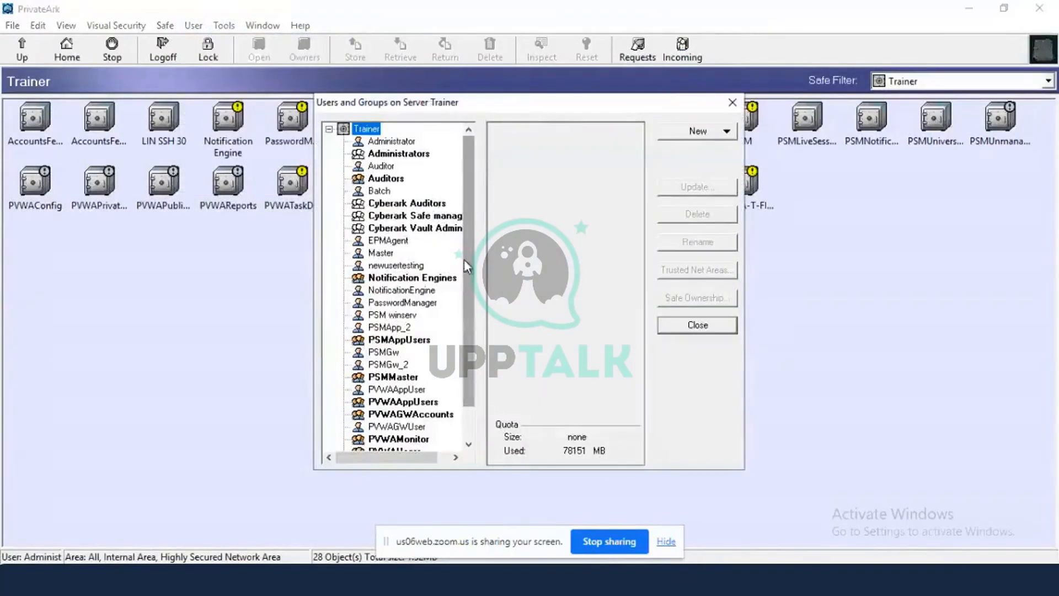
scroll(470, 239, down, 1)
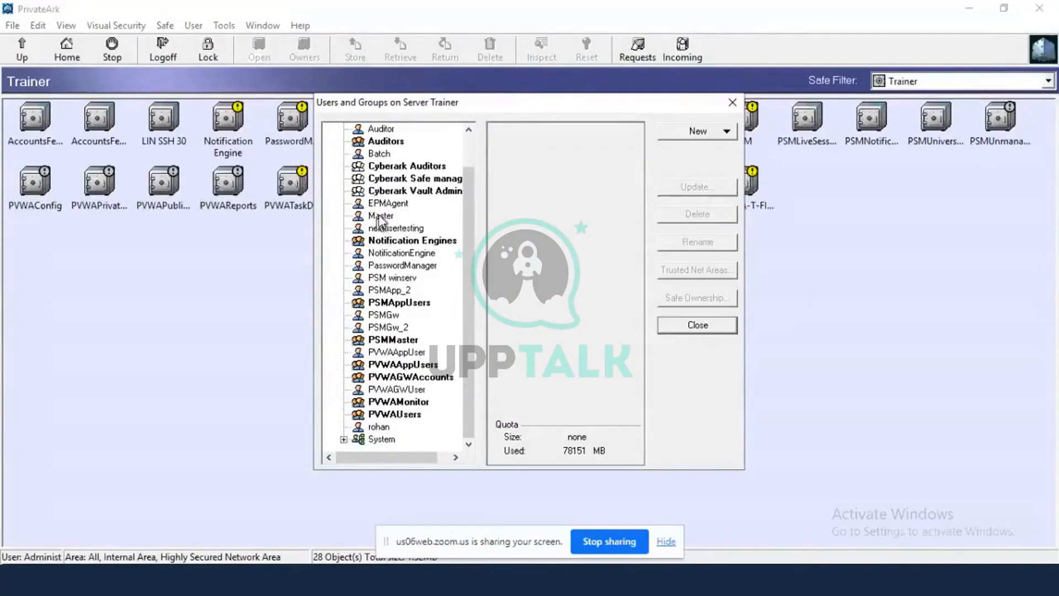
scroll(389, 234, up, 1)
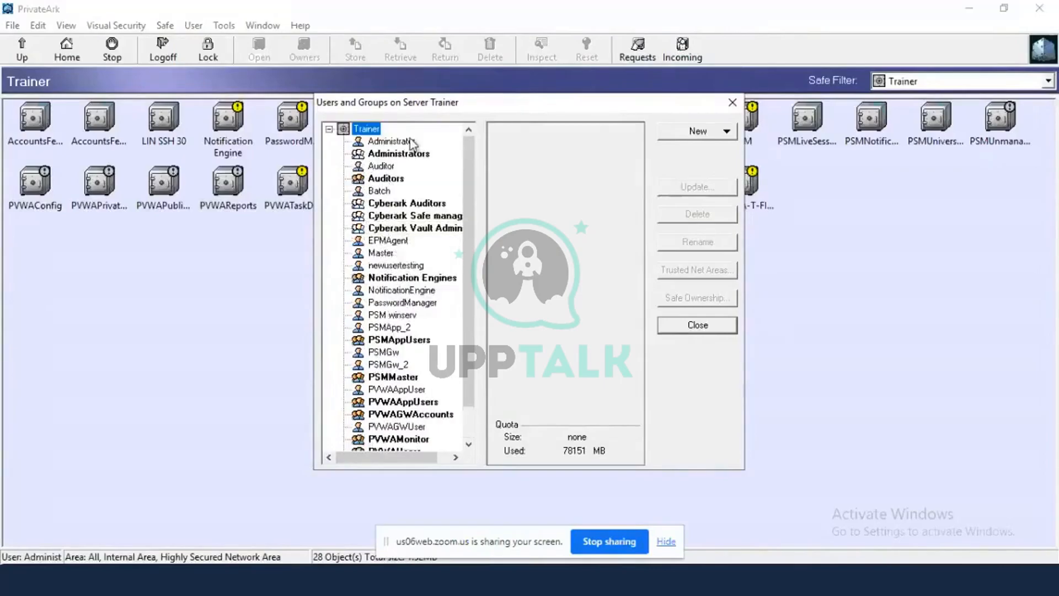
scroll(472, 152, down, 1)
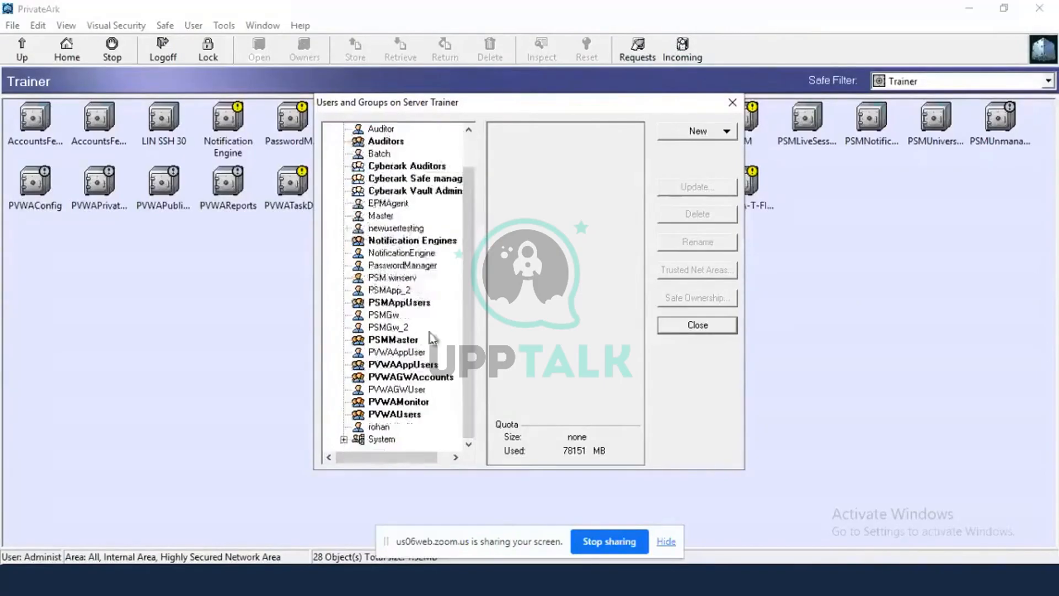